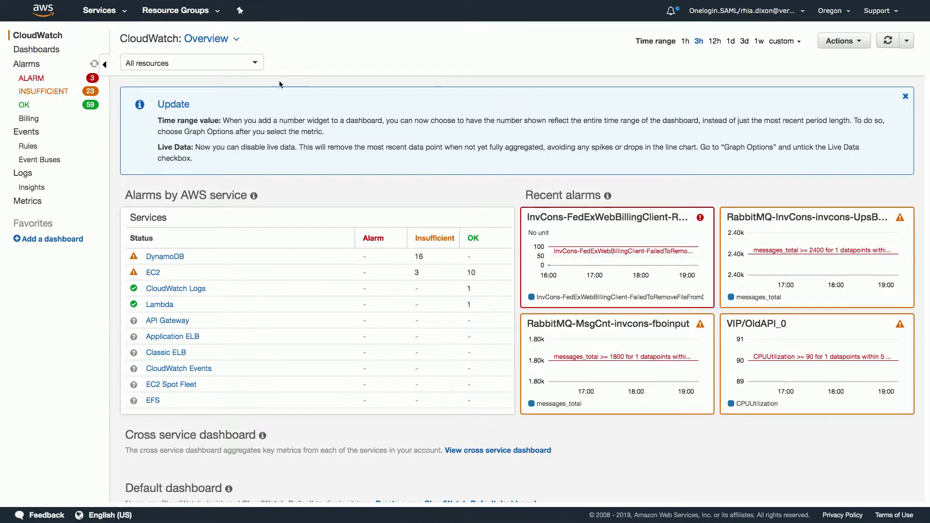
Open the CloudWatch log groups list, which shows a server error, then switch to the Show & Tell slide.
left_click(25, 176)
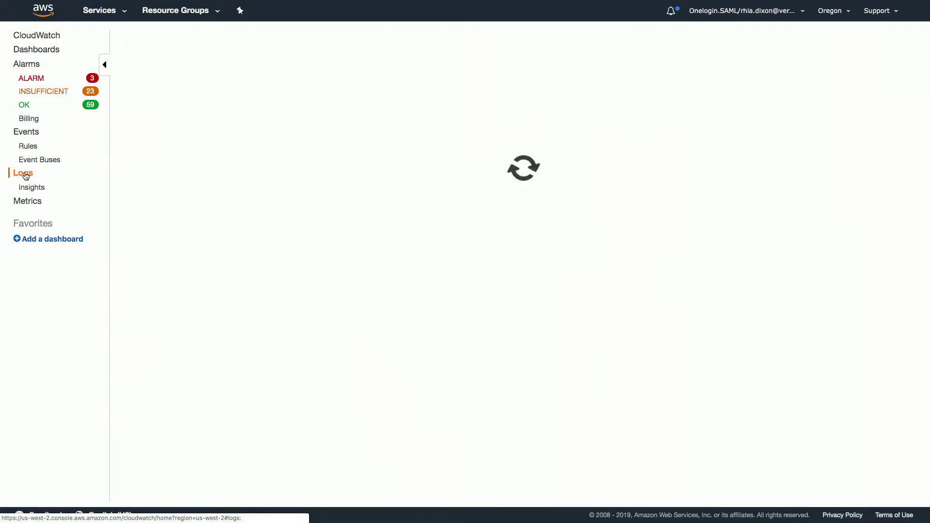
mouse_move(34, 1)
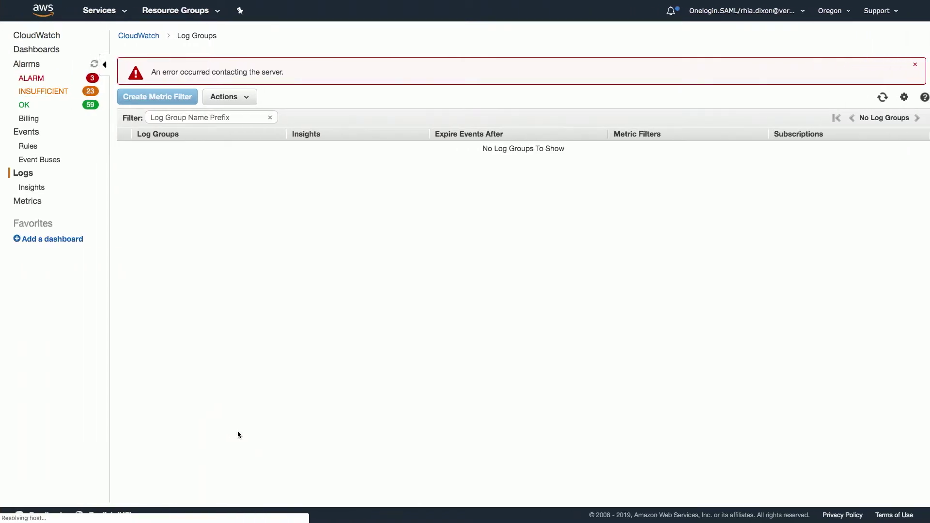
key("ctrl+Left")
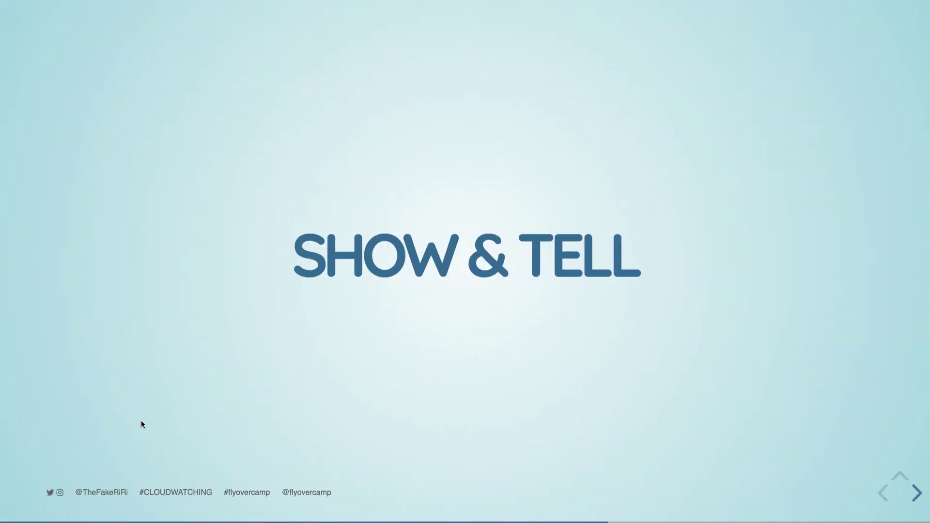
Return to Chrome and reload the unreachable us-west-2 AWS console page.
key("ctrl+Right")
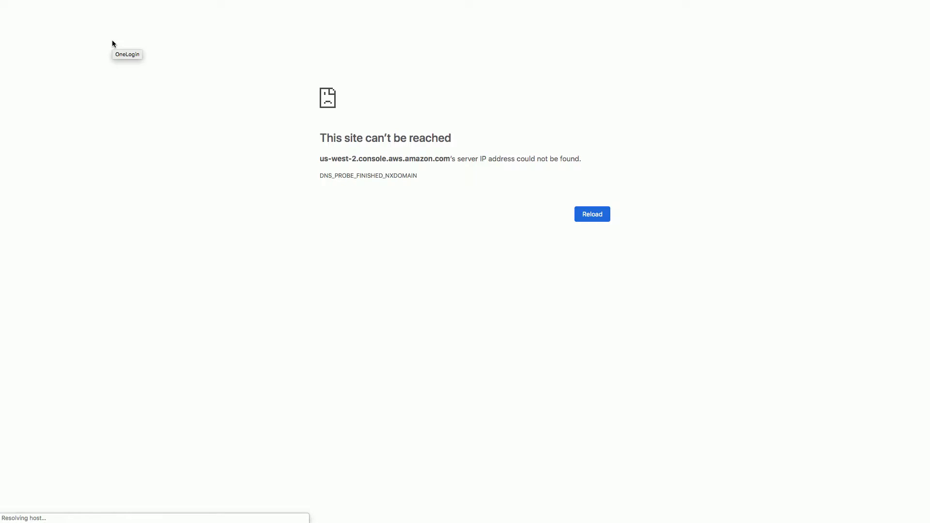
left_click(587, 220)
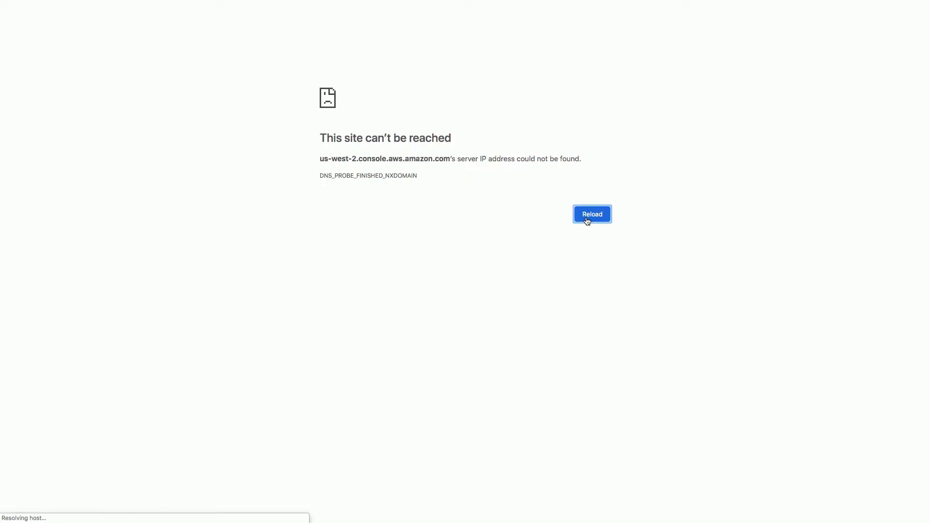
Close the error page window and check the KCMO VPN connection status.
mouse_move(127, 3)
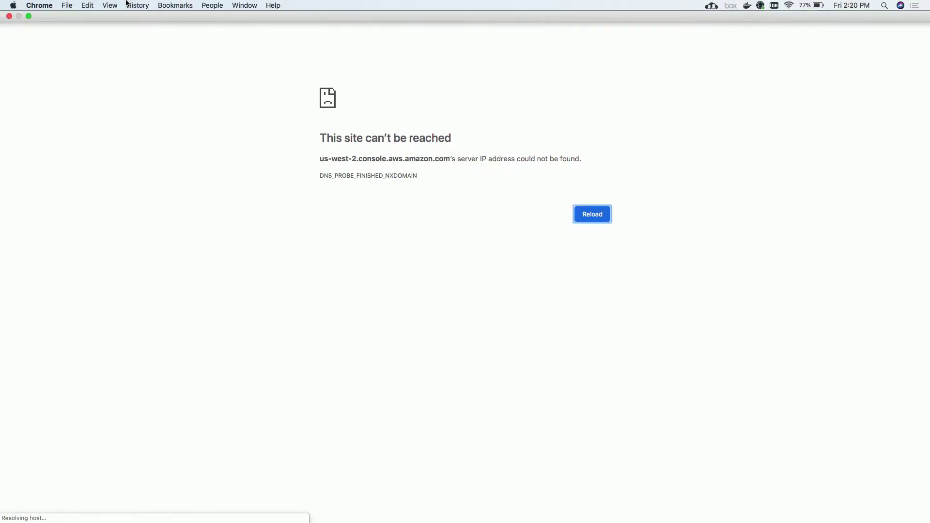
left_click(9, 16)
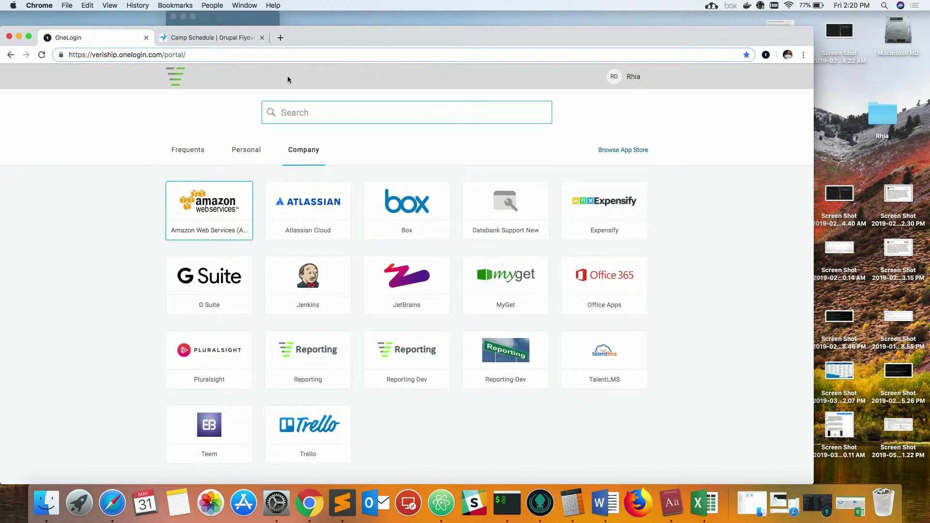
left_click(773, 6)
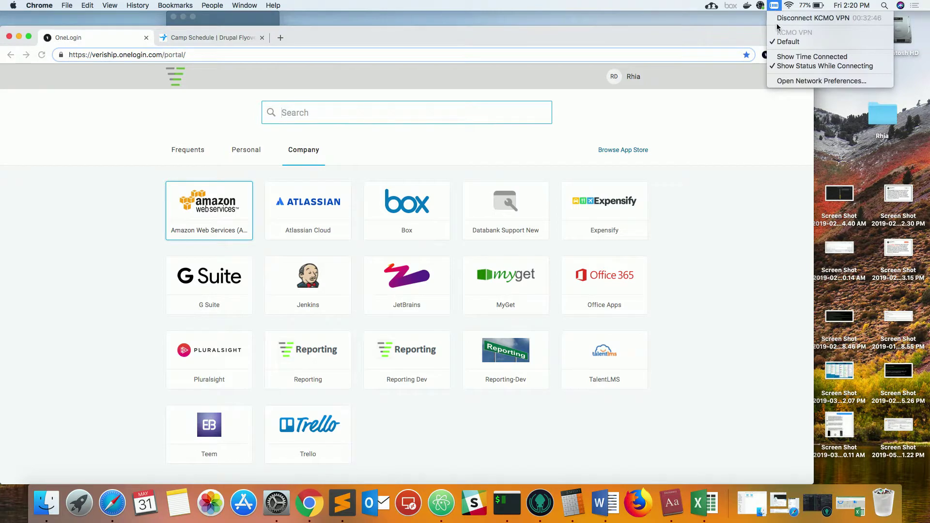
left_click(226, 209)
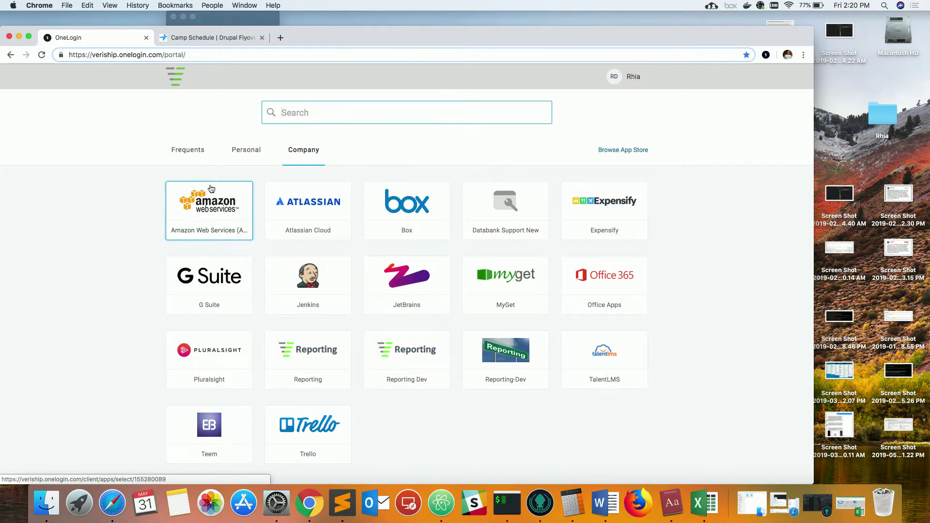
Relaunch Amazon Web Services from OneLogin in its own window, then disconnect the KCMO VPN.
left_click(201, 200)
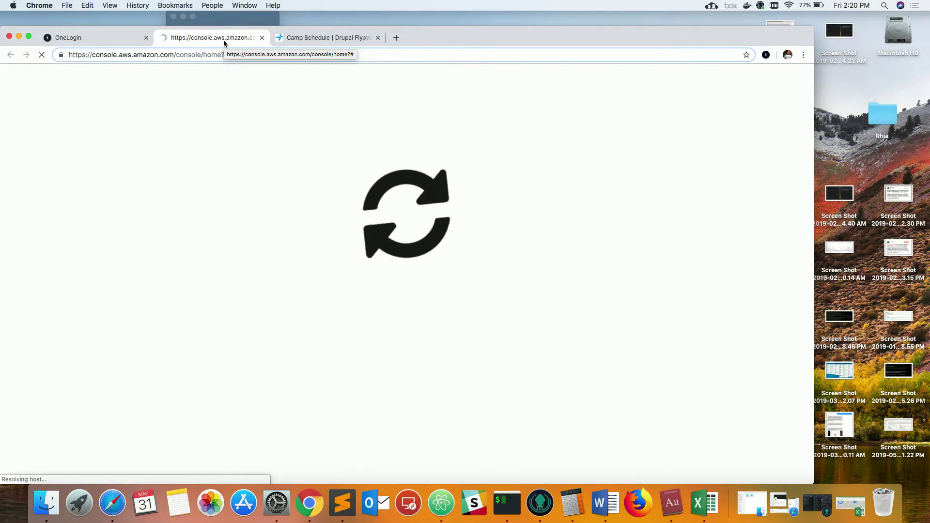
left_click_drag(223, 40, 117, 73)
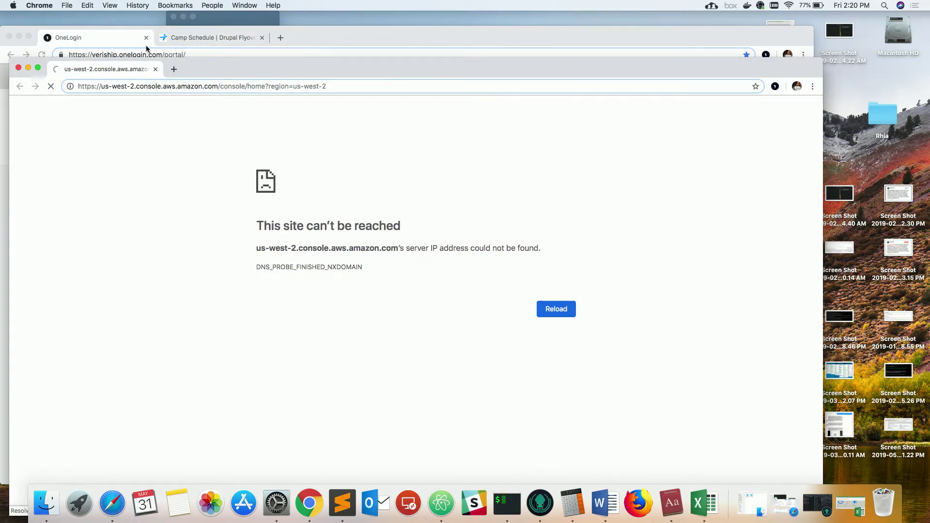
left_click(775, 6)
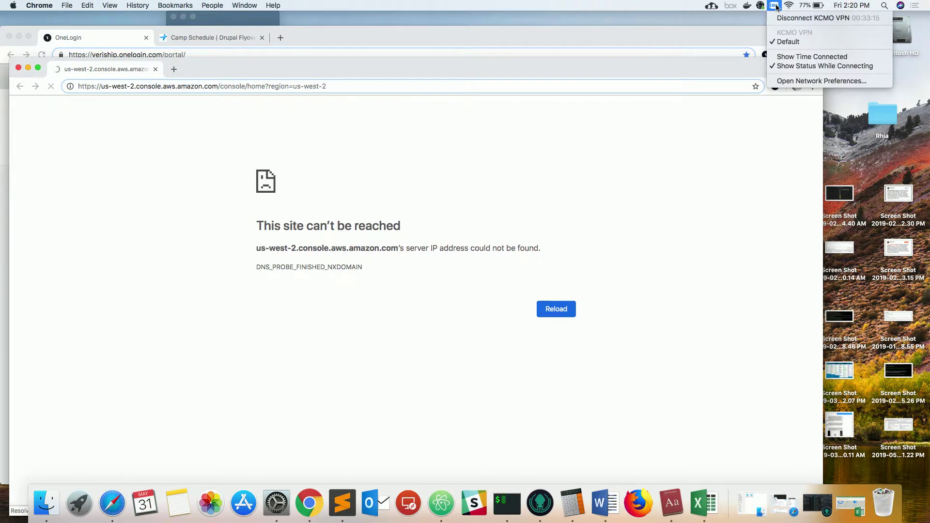
left_click(784, 18)
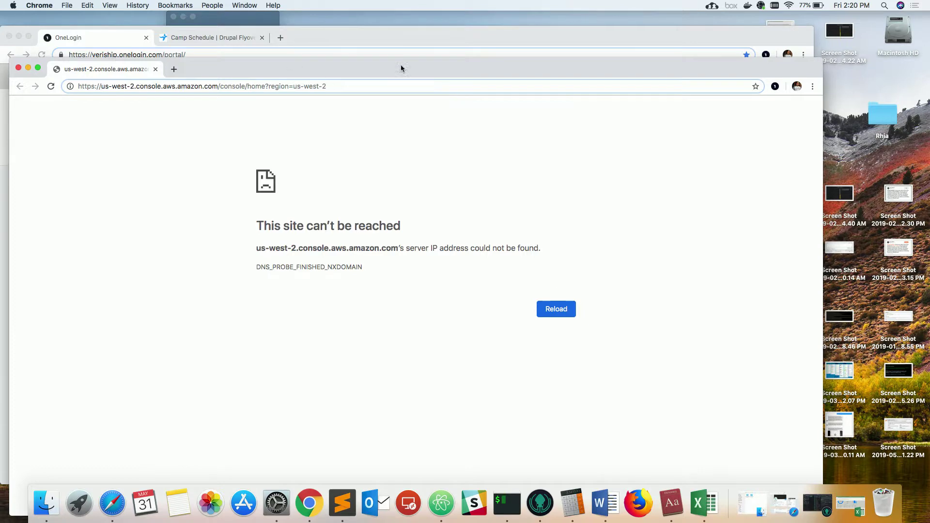
Reconnect the KCMO VPN with the account username and password, then launch Amazon Web Services.
left_click(18, 68)
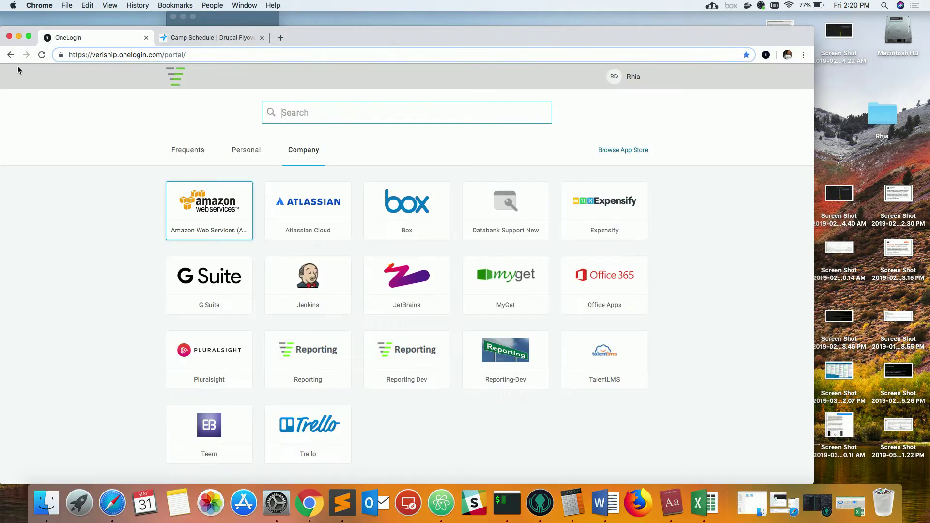
left_click(774, 5)
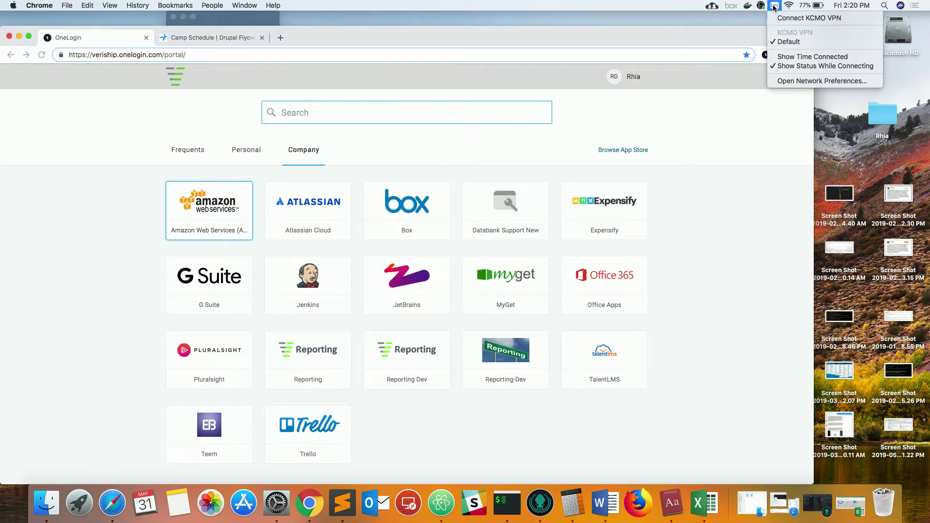
left_click(781, 20)
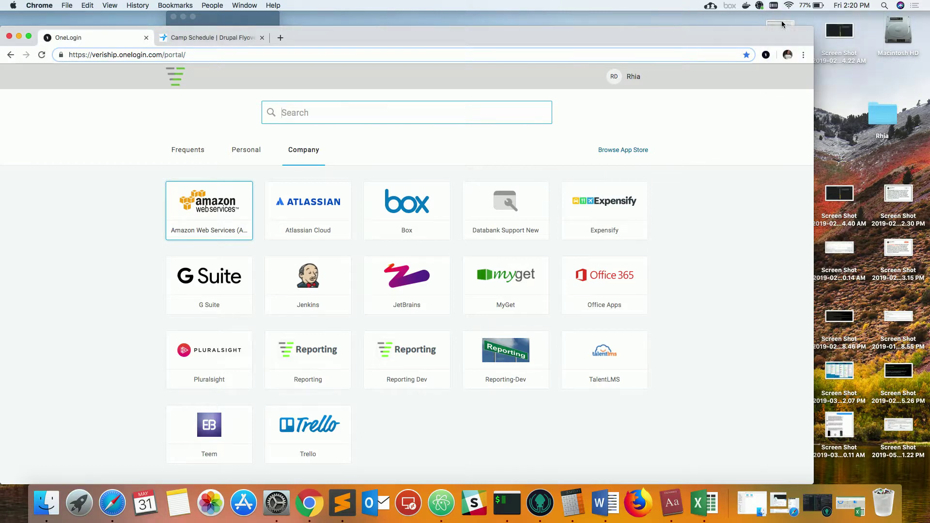
key("Tab")
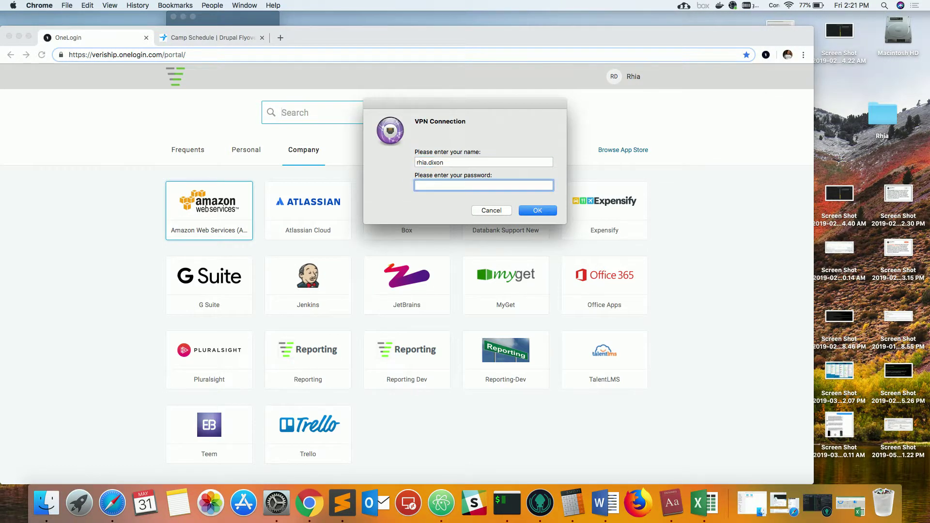
type("•••••••••••••")
key("Return")
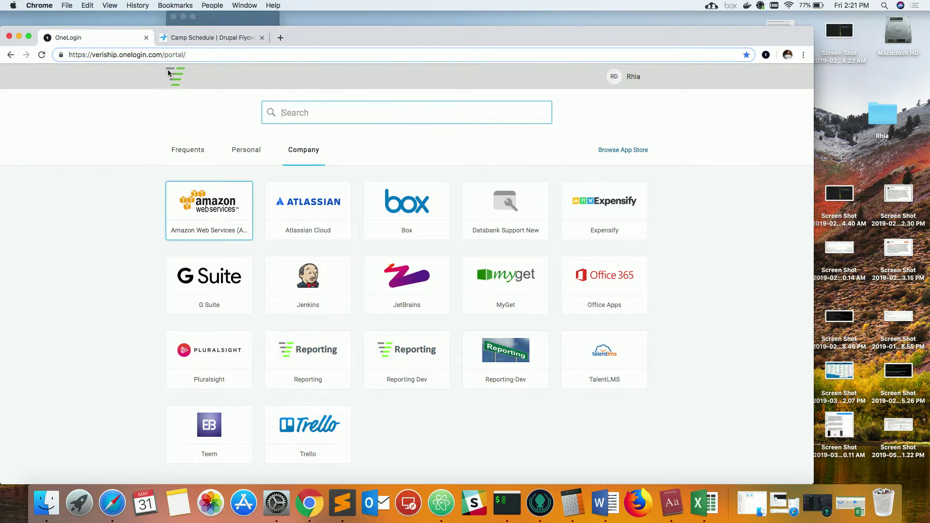
left_click(196, 211)
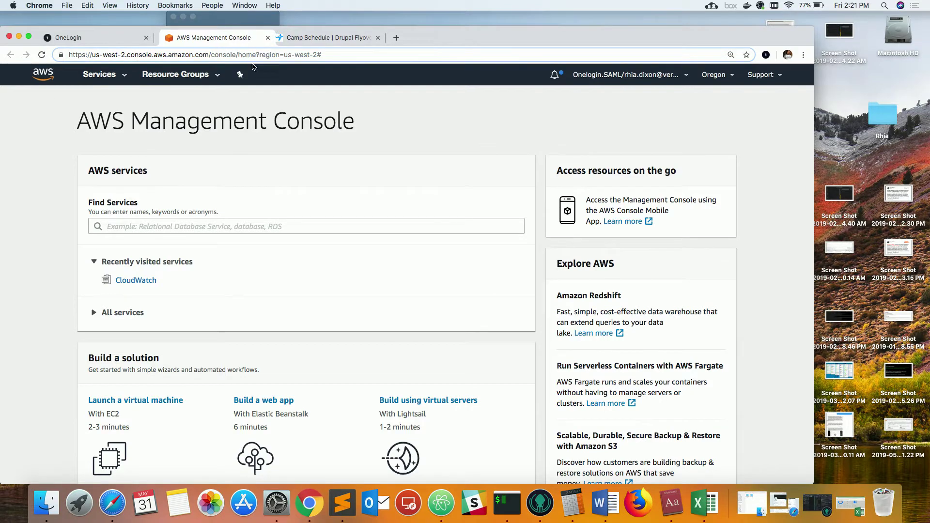
Move the console into a full-screen window, open CloudWatch from Recently visited, then go to Logs.
left_click_drag(249, 62, 107, 60)
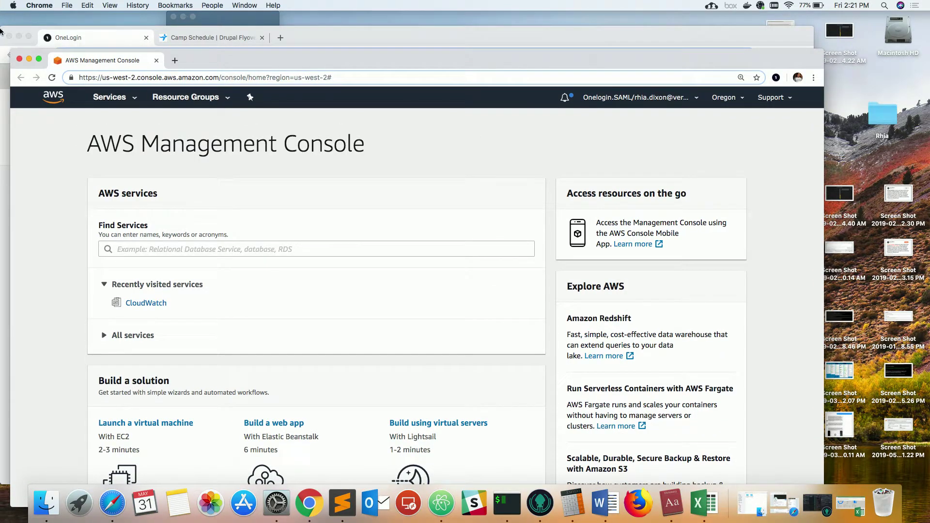
left_click(40, 60)
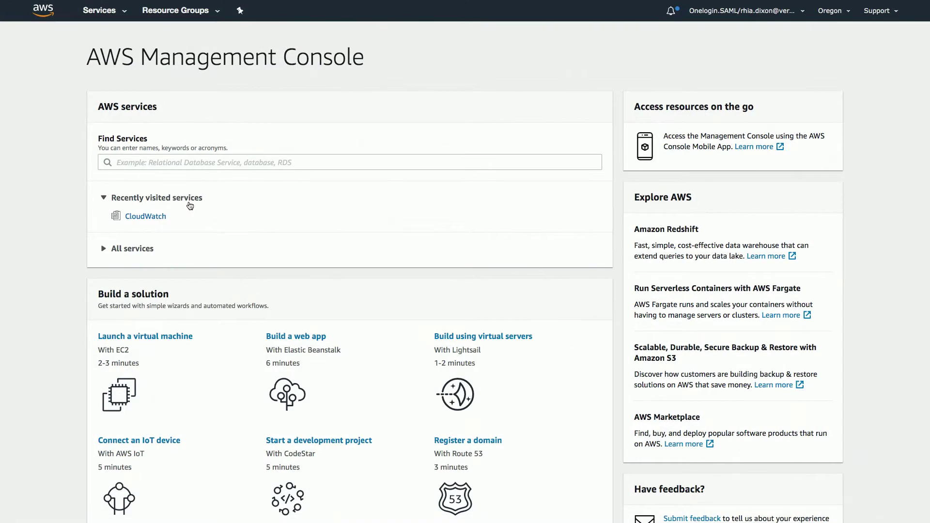
left_click(150, 218)
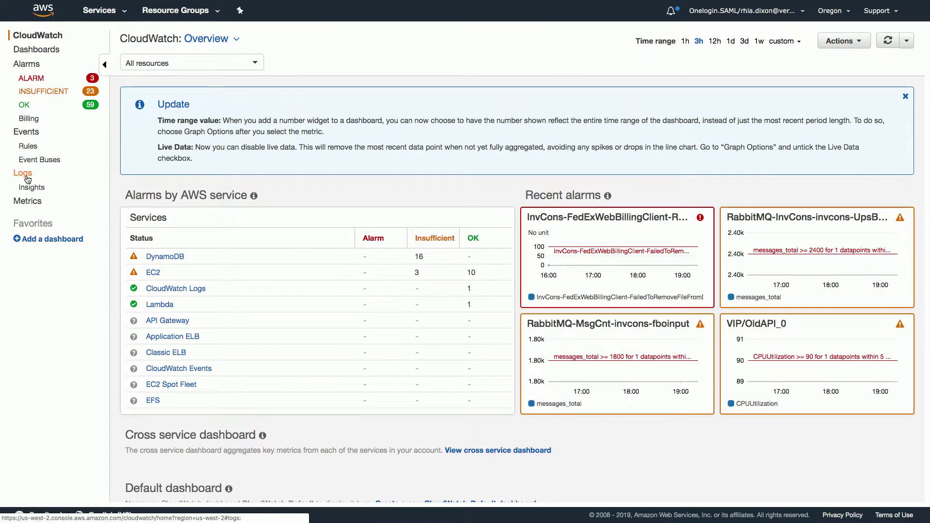
left_click(25, 175)
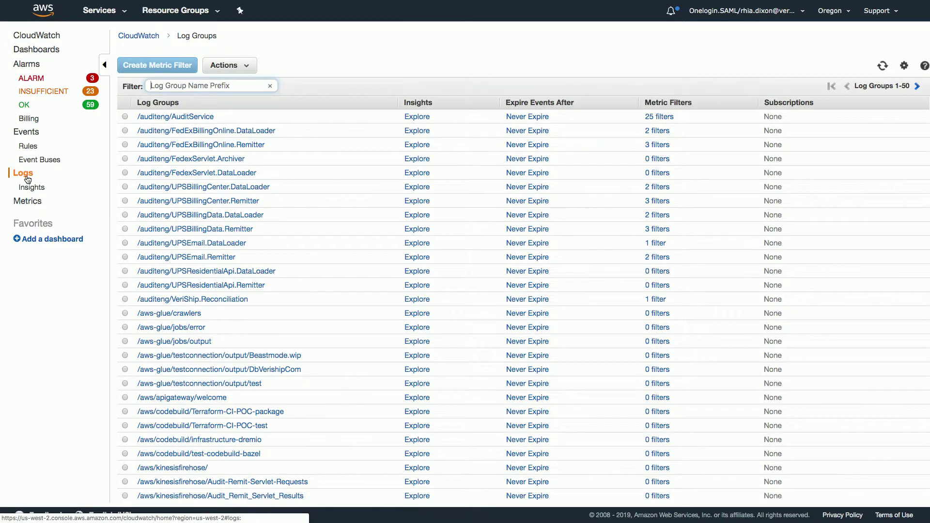
Filter the log groups by the /invcons name prefix.
left_click(180, 87)
type("/invcons")
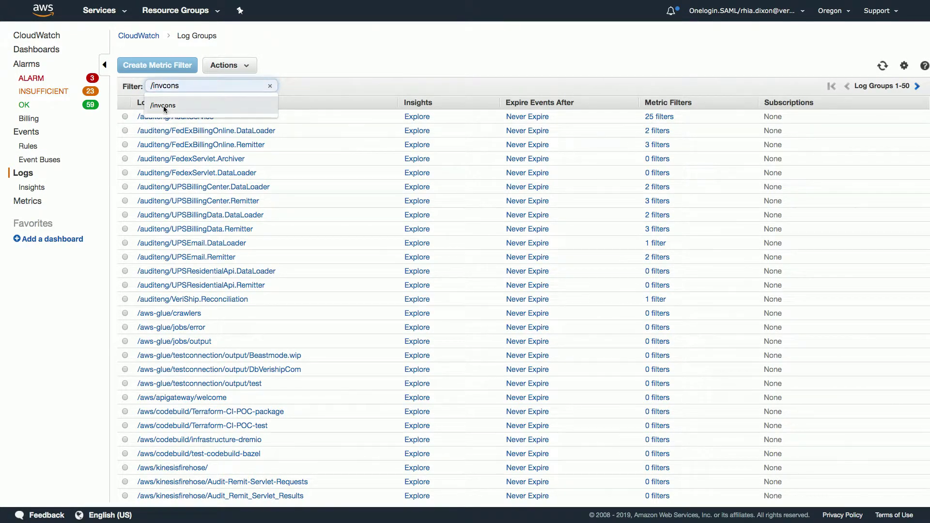
left_click(164, 105)
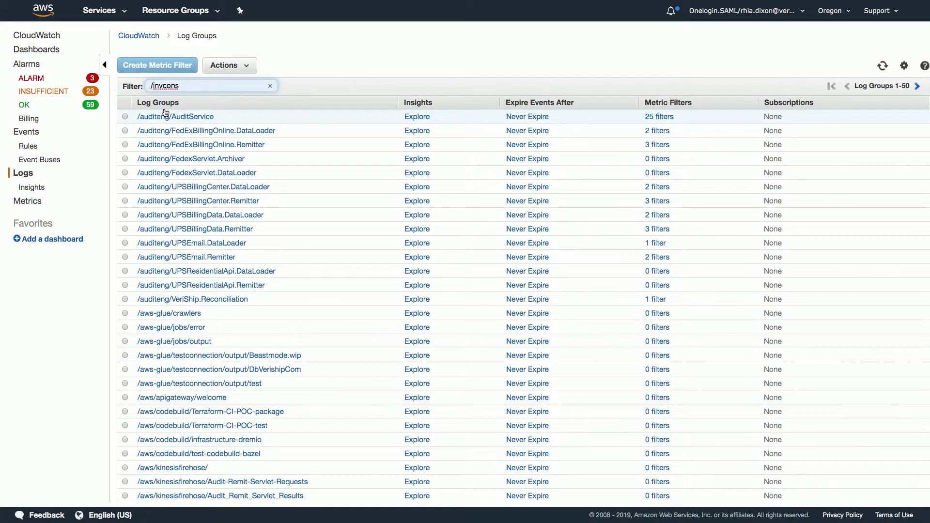
key("Return")
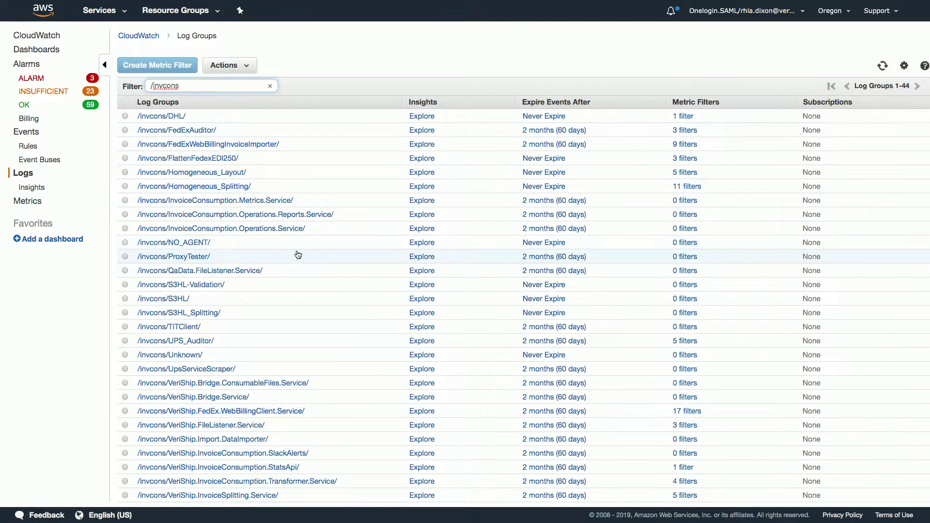
Open the /invcons/VeriShip.FedEx.WebBillingClient.Service/ log group's streams.
scroll(296, 253, "down", 3)
scroll(298, 255, "down", 2)
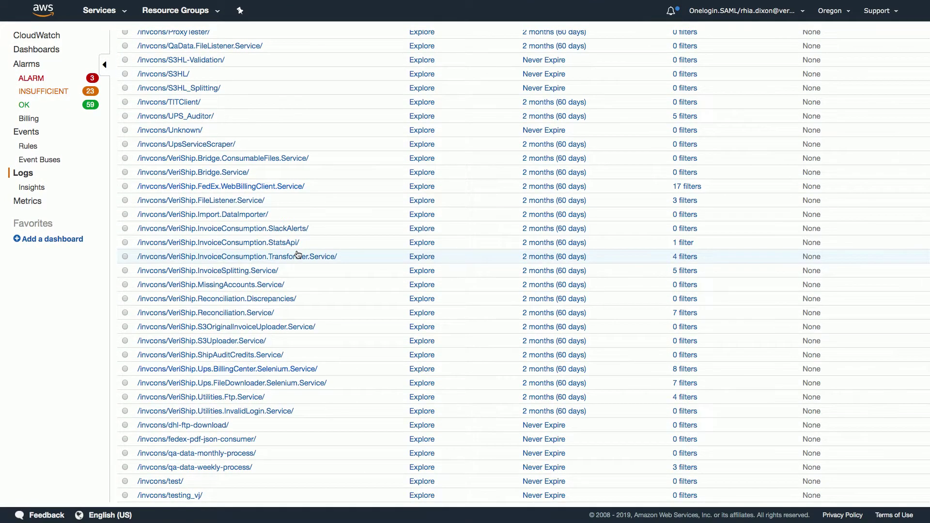
scroll(298, 255, "up", 5)
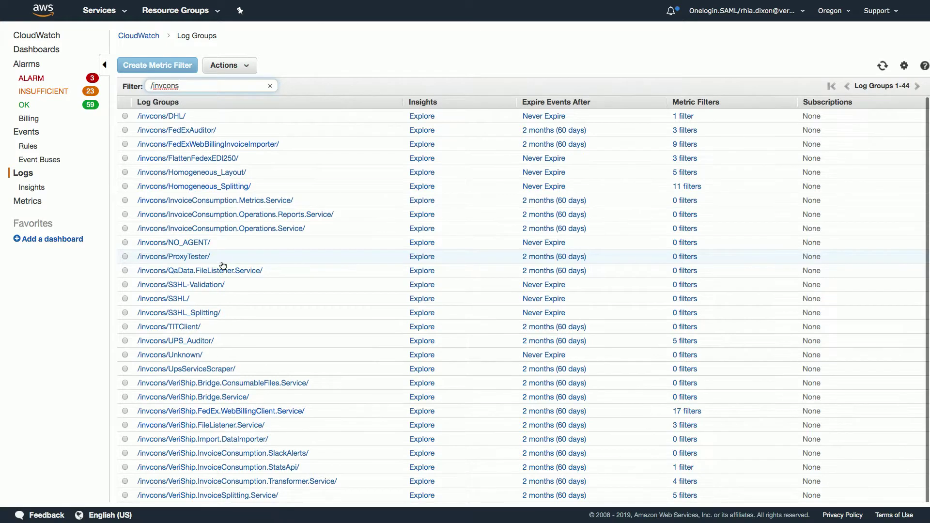
scroll(222, 266, "down", 3)
scroll(223, 265, "down", 1)
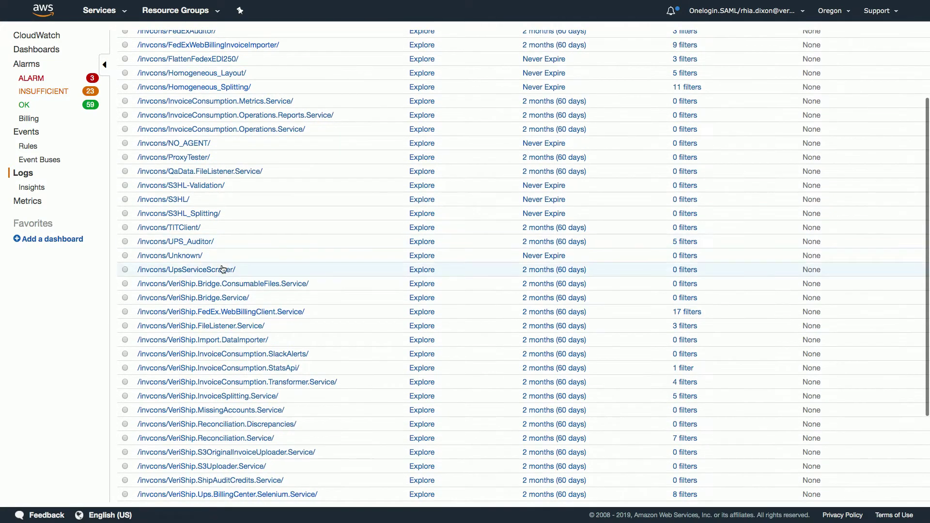
left_click(216, 311)
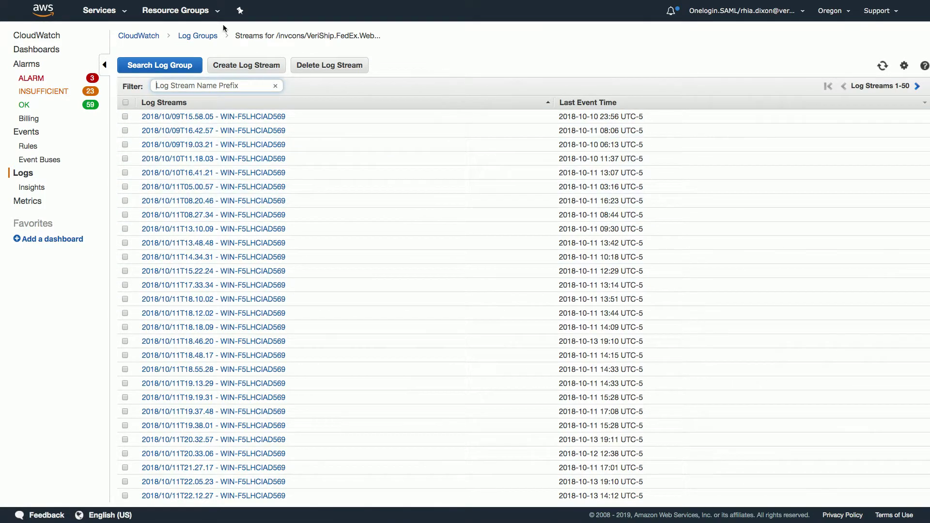
Search across all WebBillingClient streams and expand, then collapse, the 19:23:43 WARN and INFO events.
left_click(144, 67)
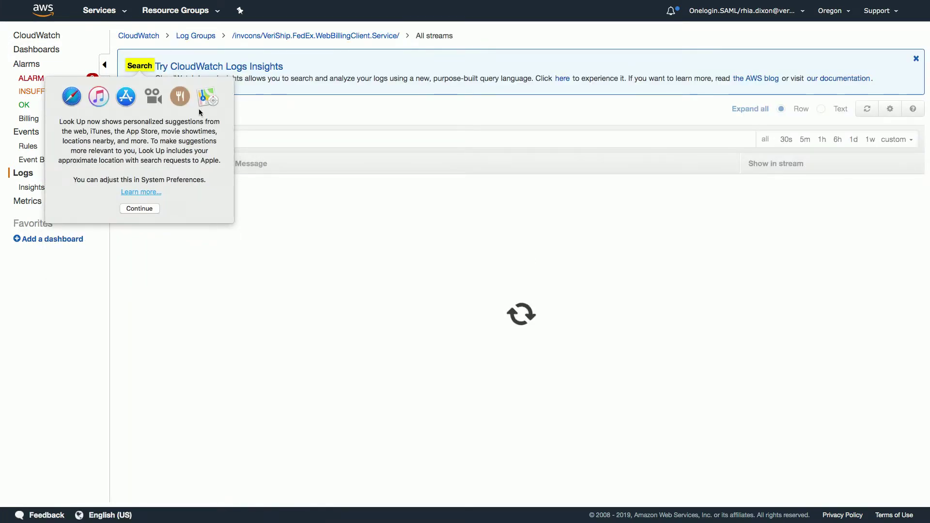
left_click(301, 117)
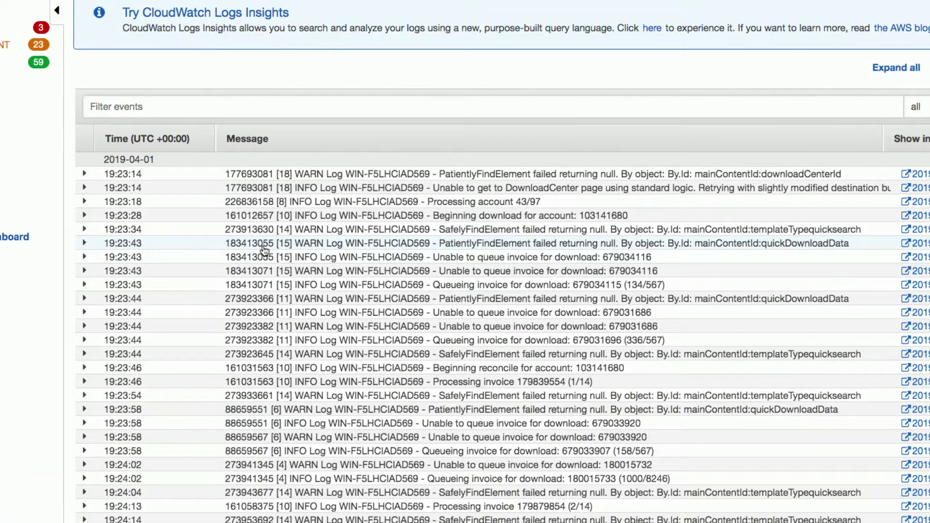
left_click(264, 248)
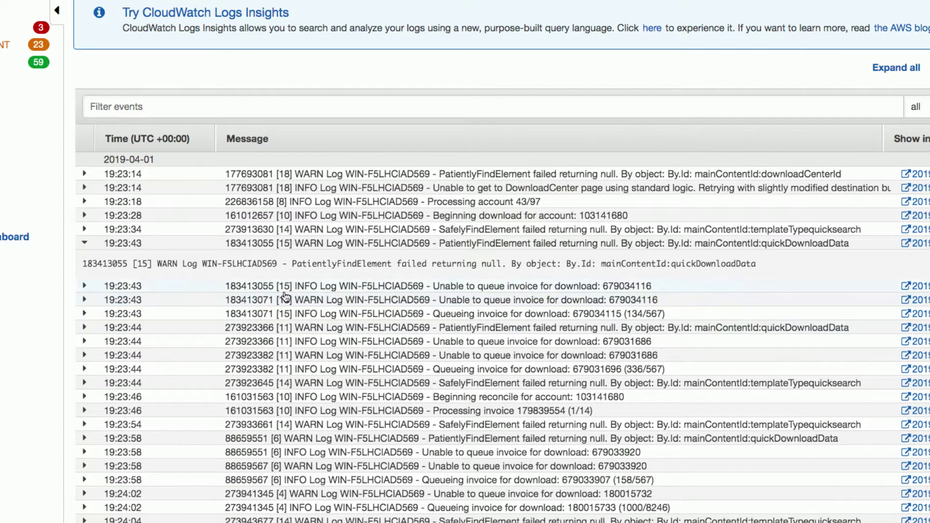
left_click(287, 290)
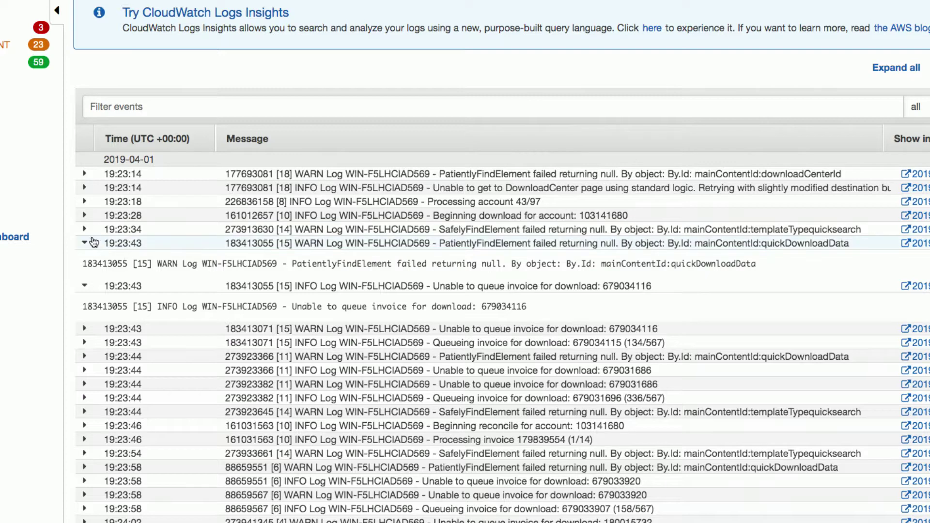
left_click(85, 244)
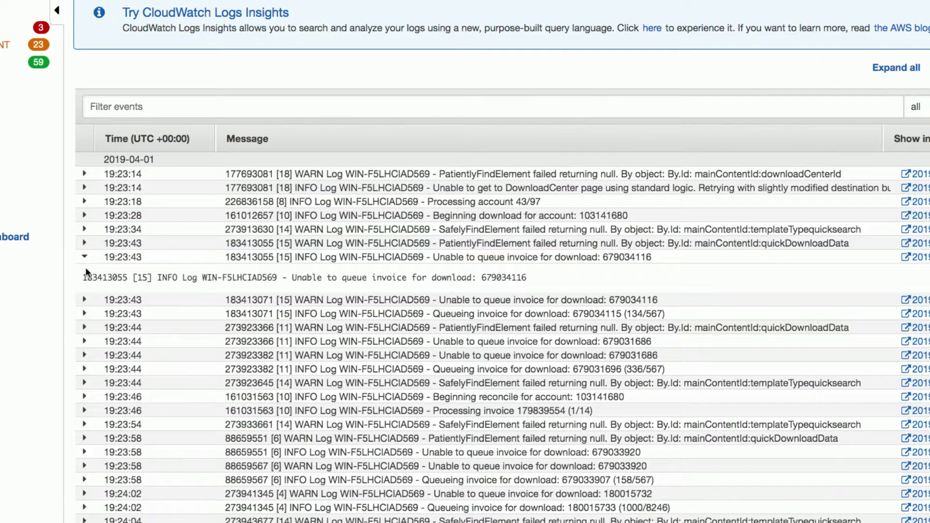
left_click(84, 259)
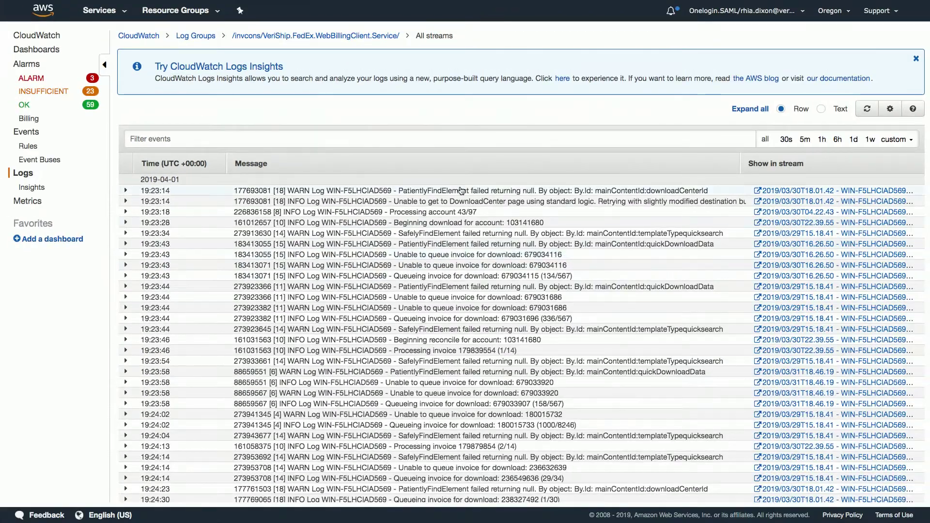
Set a relative custom time range of the last 3 hours for the log events.
left_click(854, 140)
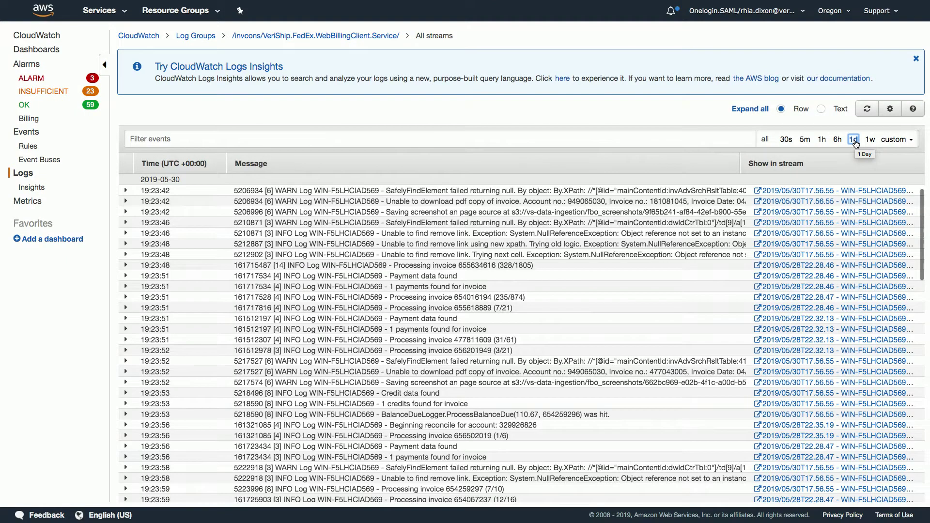
left_click(893, 141)
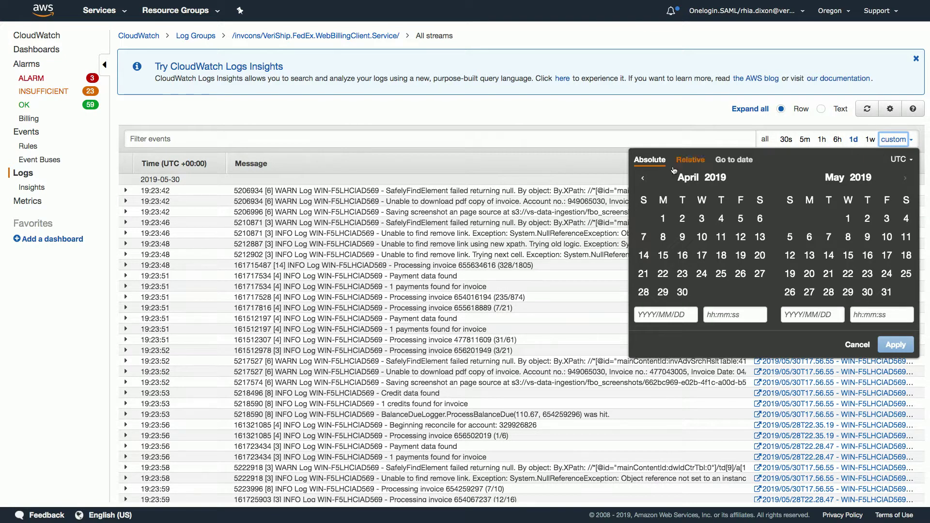
left_click(691, 164)
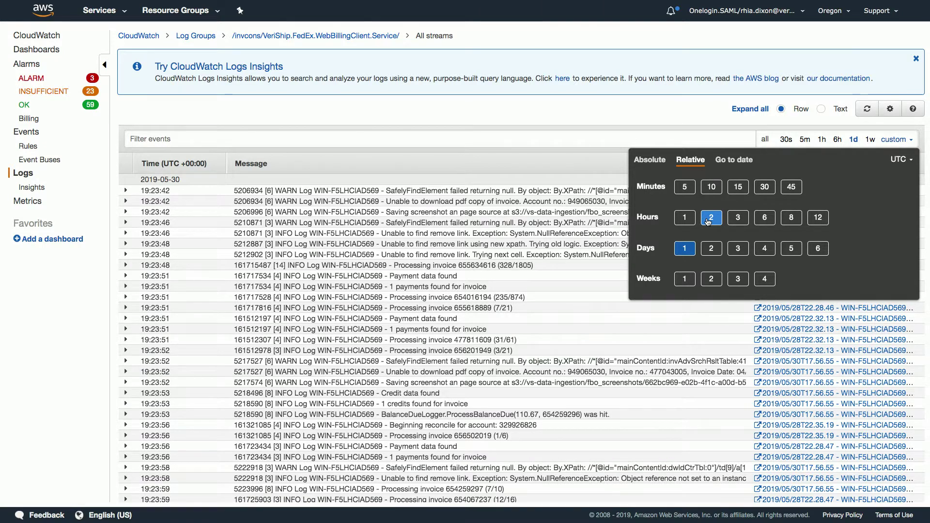
left_click(736, 219)
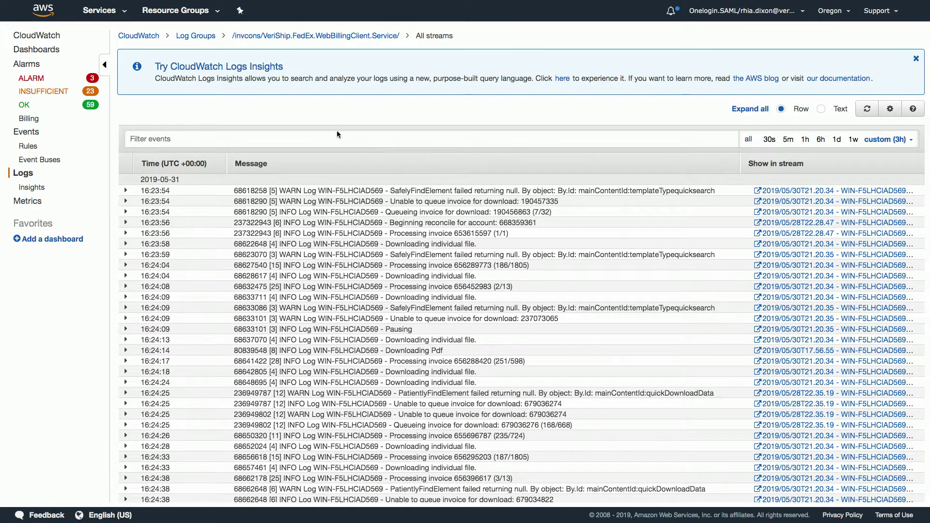
Filter the log events for "ERROR" and scroll through the matching results.
left_click(338, 141)
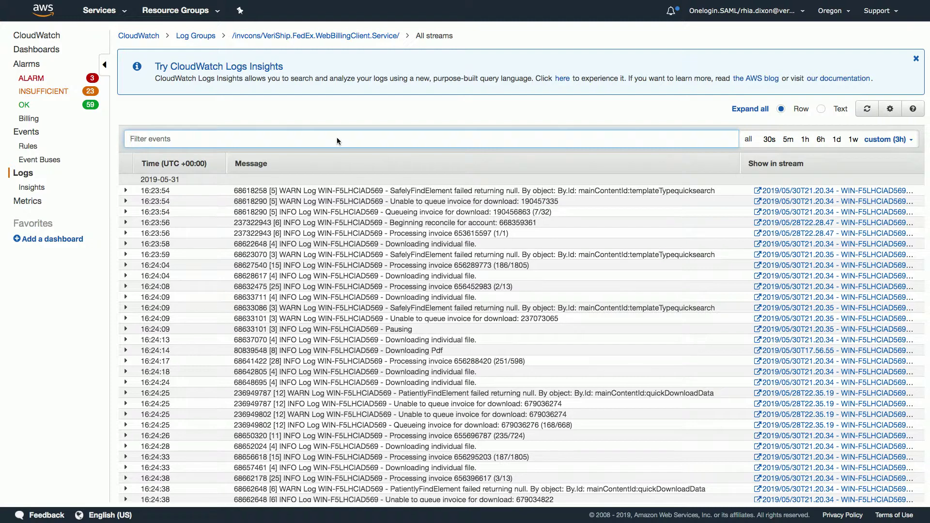
type("\"ERROR\"")
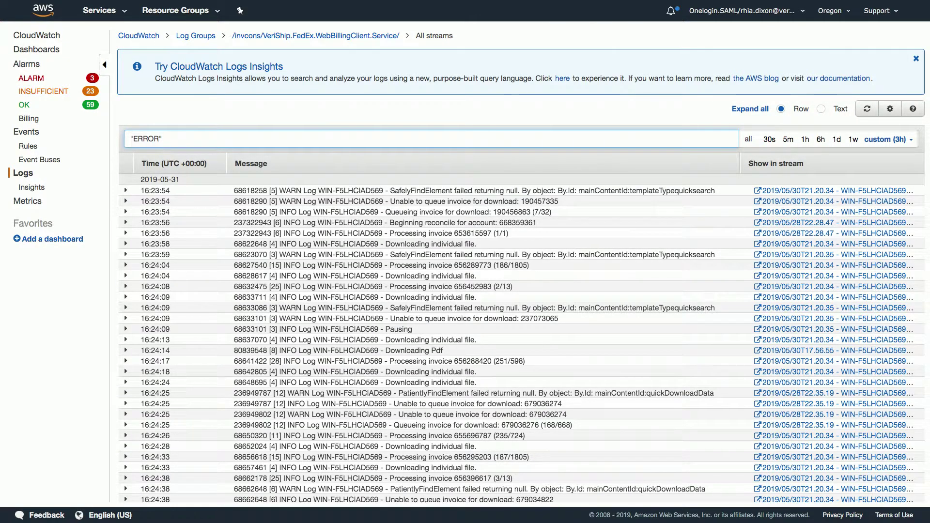
key("Return")
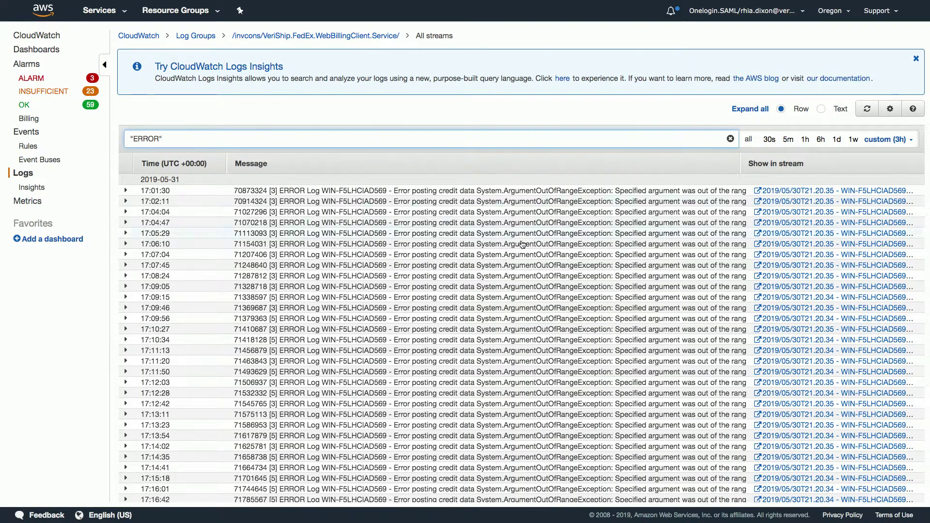
scroll(517, 286, "down", 5)
scroll(518, 290, "down", 1)
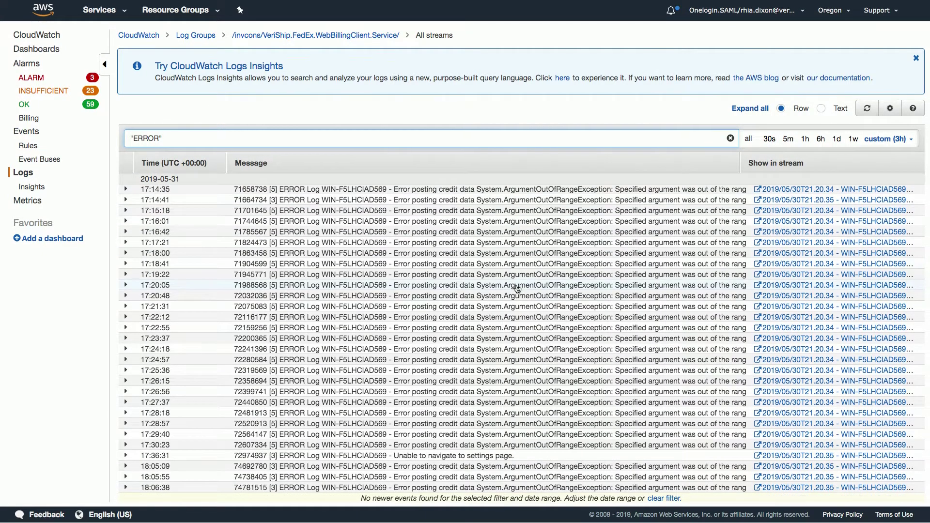
scroll(517, 289, "up", 5)
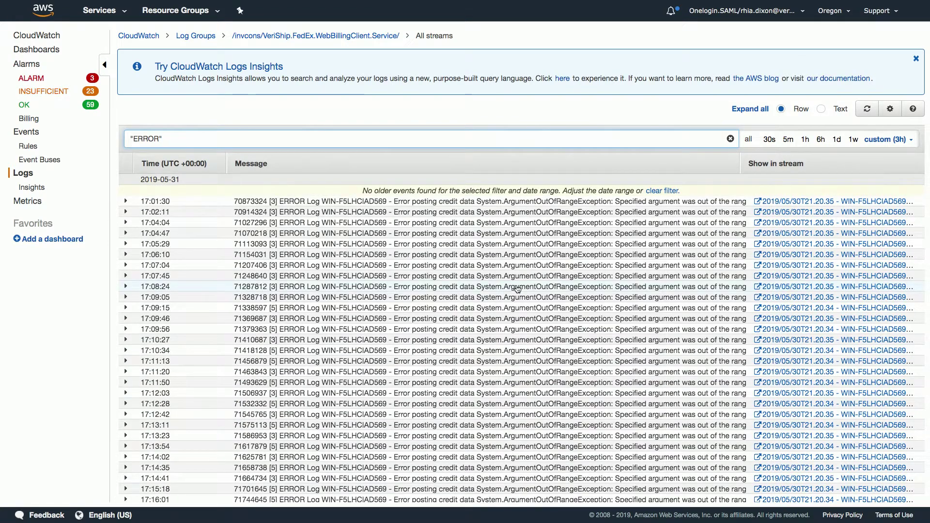
scroll(518, 289, "down", 7)
Switch to the Grafana Data Ingestion Graphs dashboard and scroll down to the App Errors panel.
key("ctrl+Left")
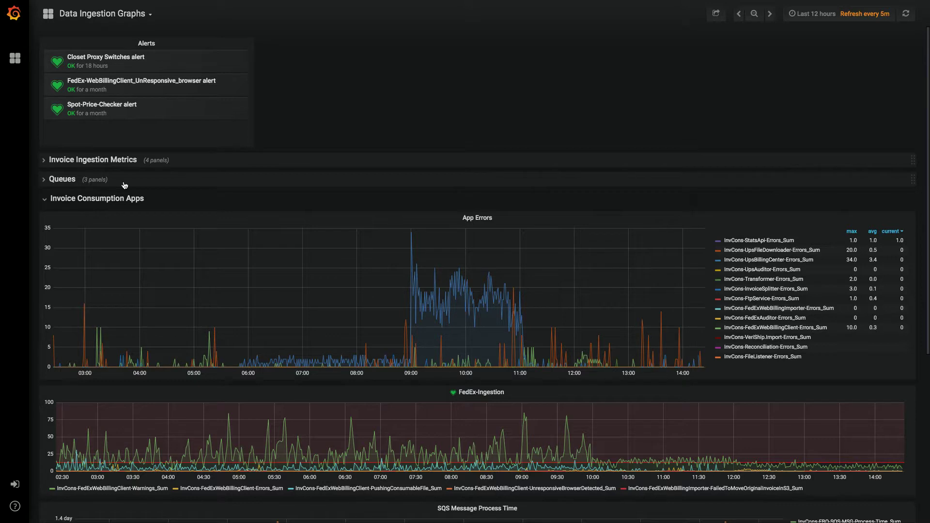
scroll(130, 245, "down", 2)
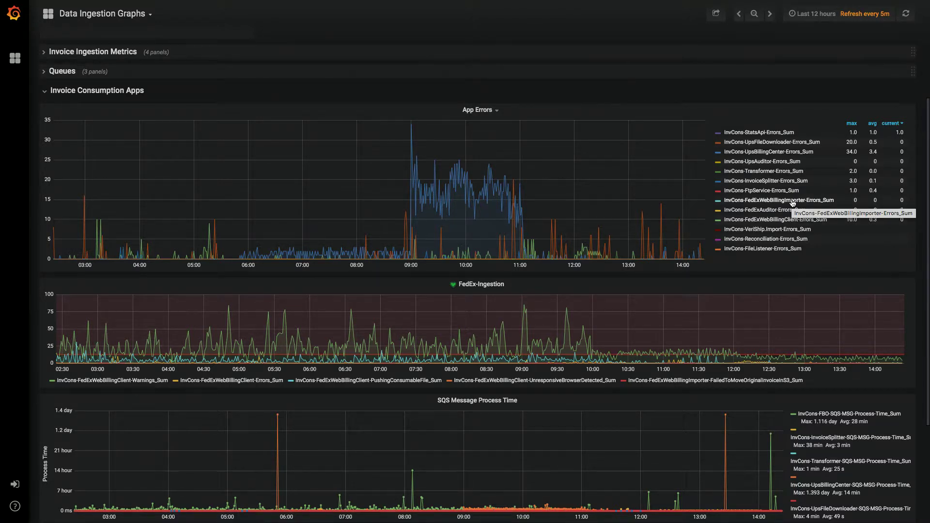
Isolate the InvCons-FedExWebBillingClient-Errors_Sum series in the App Errors chart legend.
left_click(760, 221)
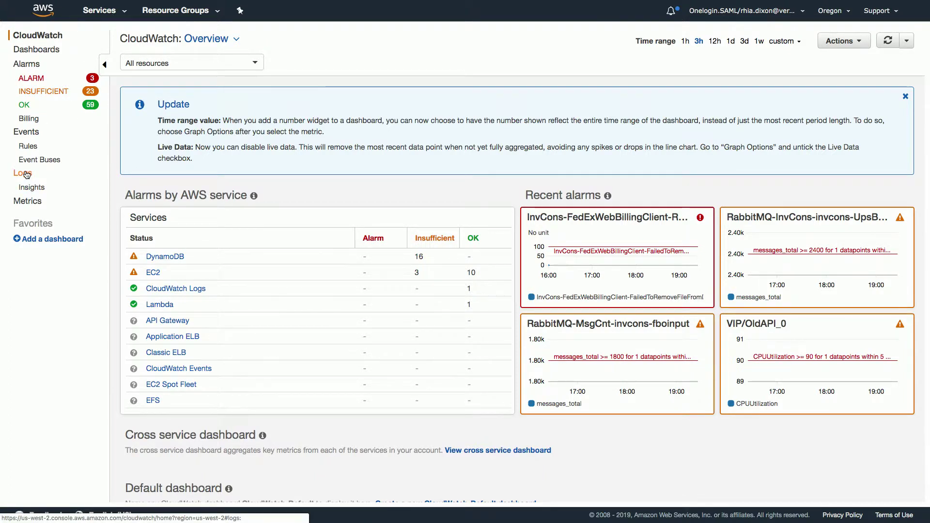
Filter log groups by the /invcons prefix and open InvoiceConsumption.Metrics.Service's metric filters.
left_click(26, 175)
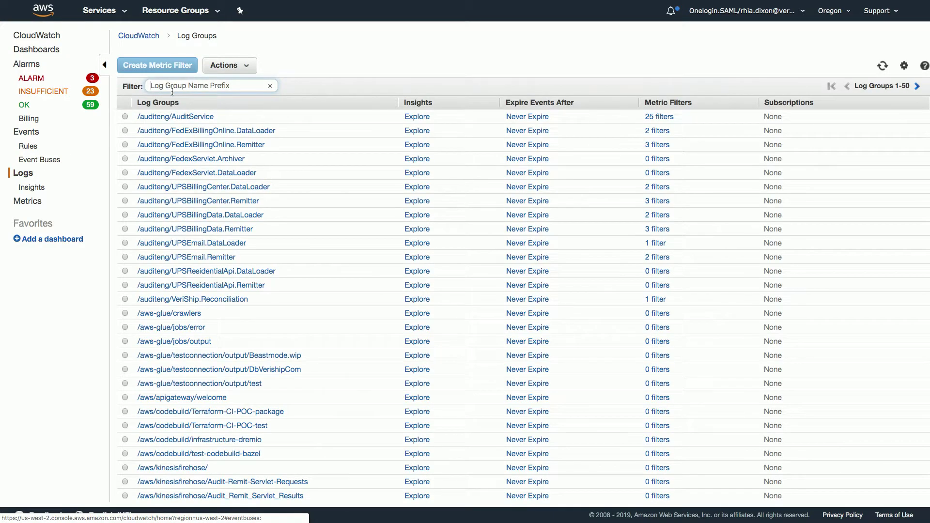
left_click(208, 85)
type("/")
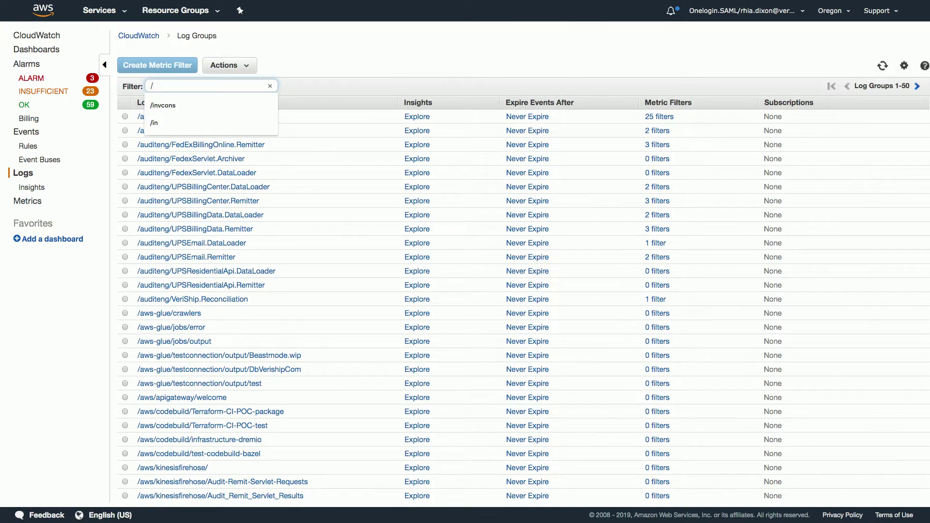
type("invo")
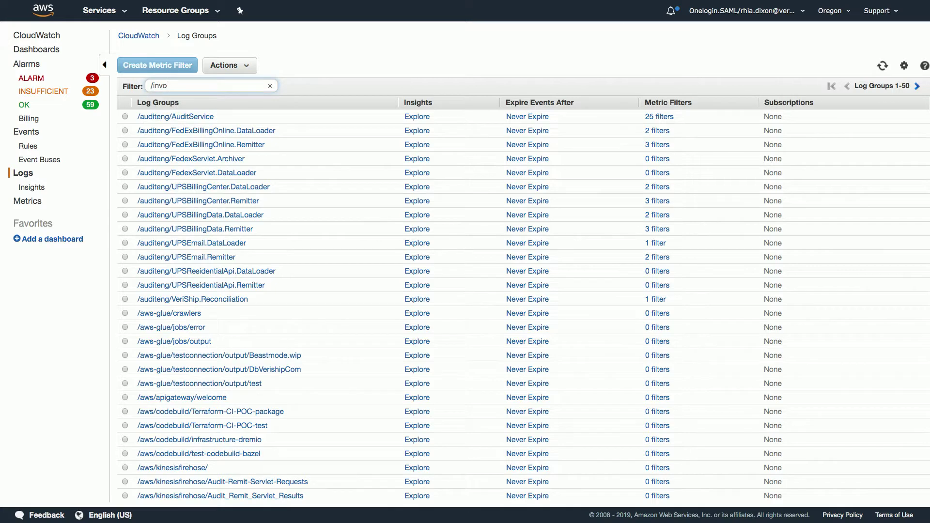
key("BackSpace")
type("cons")
key("Return")
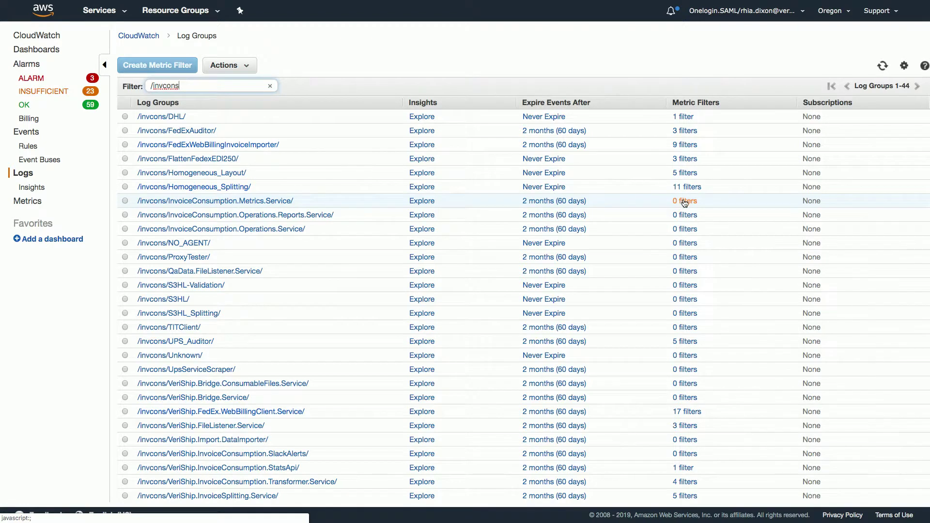
left_click(684, 202)
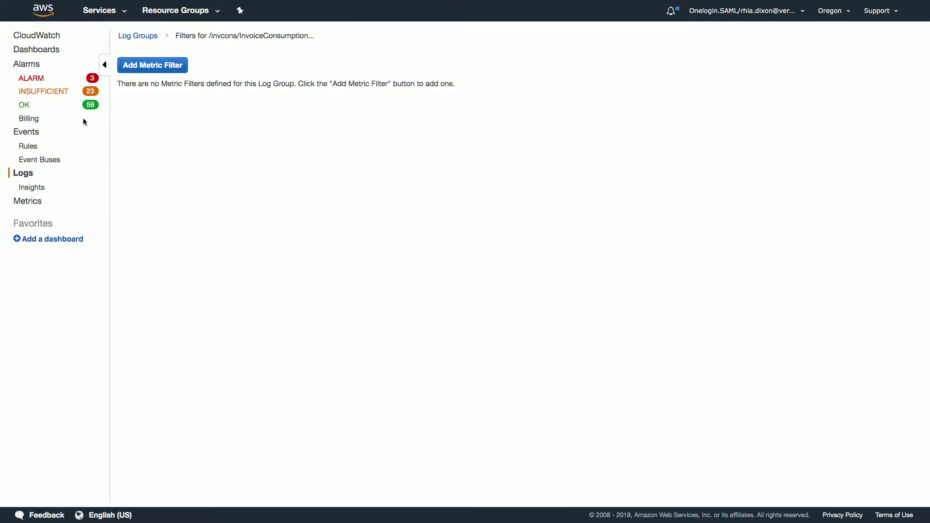
Add a new metric filter and choose Custom Log Data as the test log data.
left_click(146, 65)
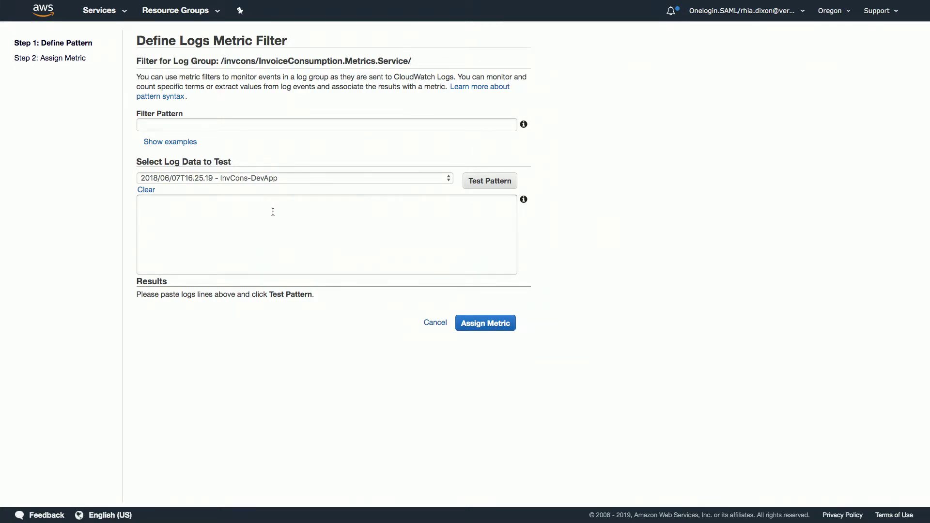
left_click(448, 180)
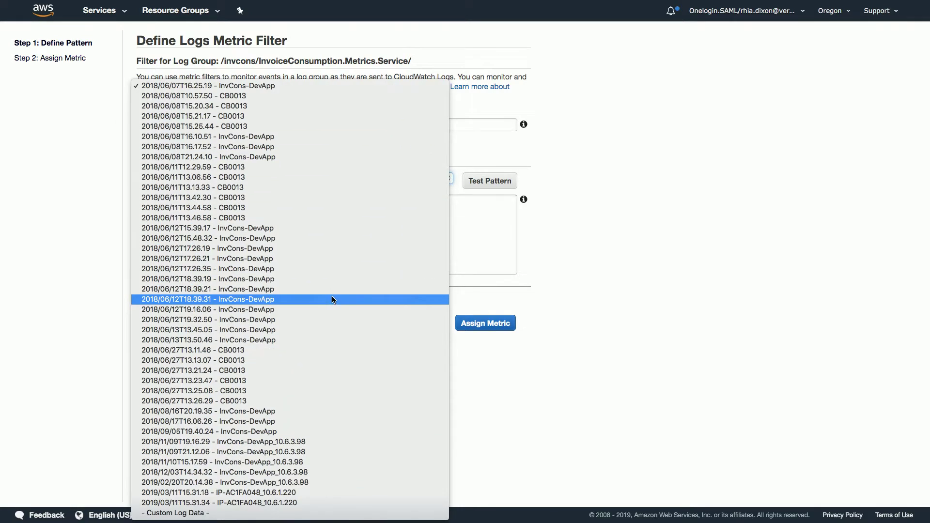
left_click(273, 513)
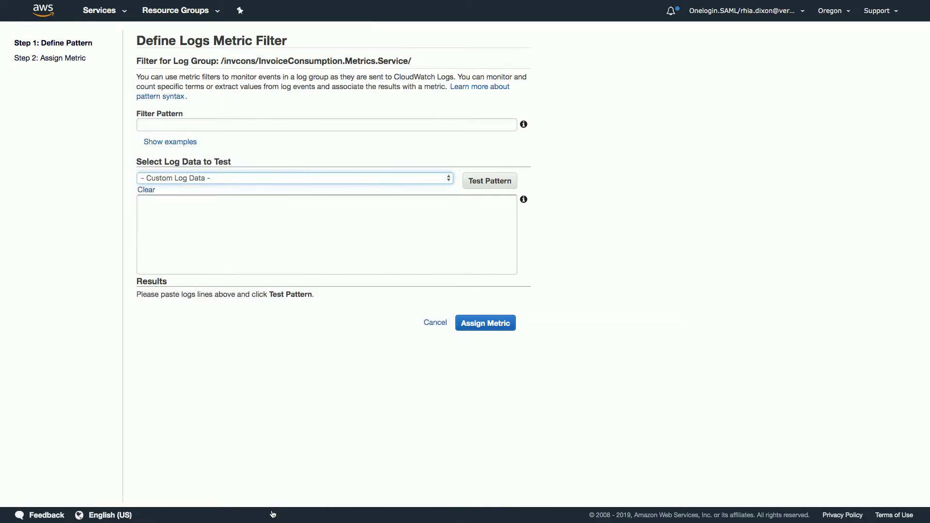
mouse_move(297, 522)
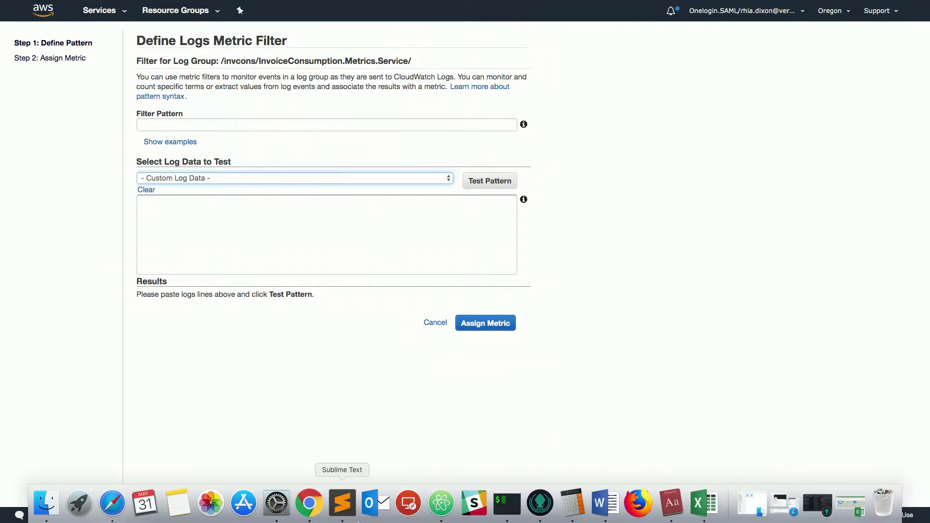
Select the five sample log lines in the Drupal workspace self-message, then return to CloudWatch.
left_click(475, 504)
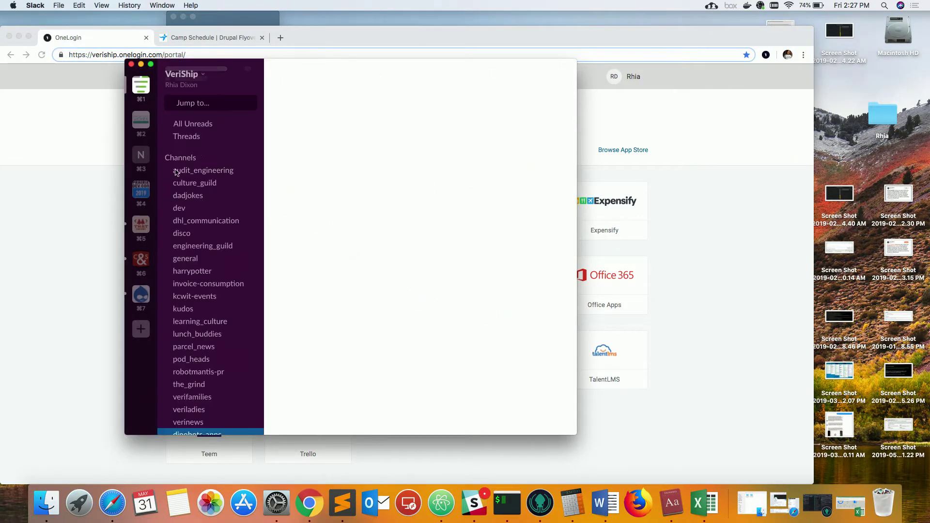
scroll(189, 291, "down", 10)
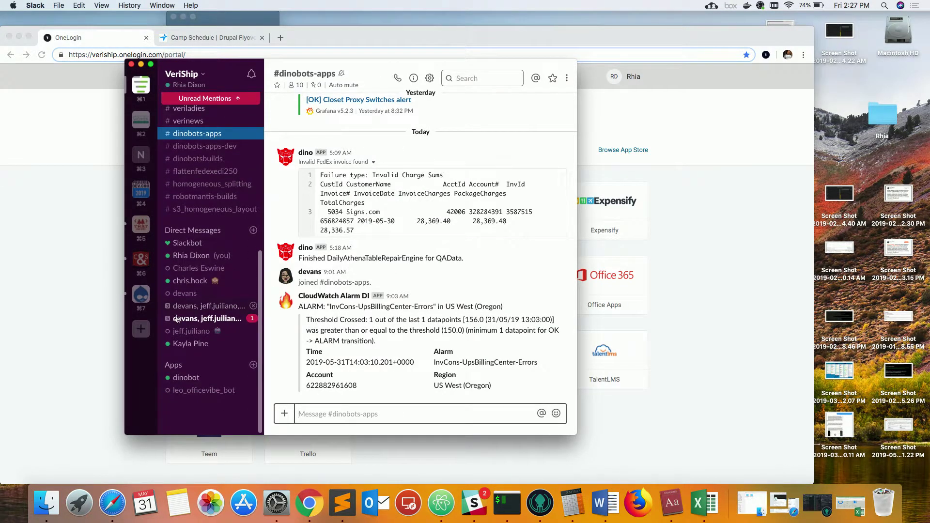
left_click(201, 259)
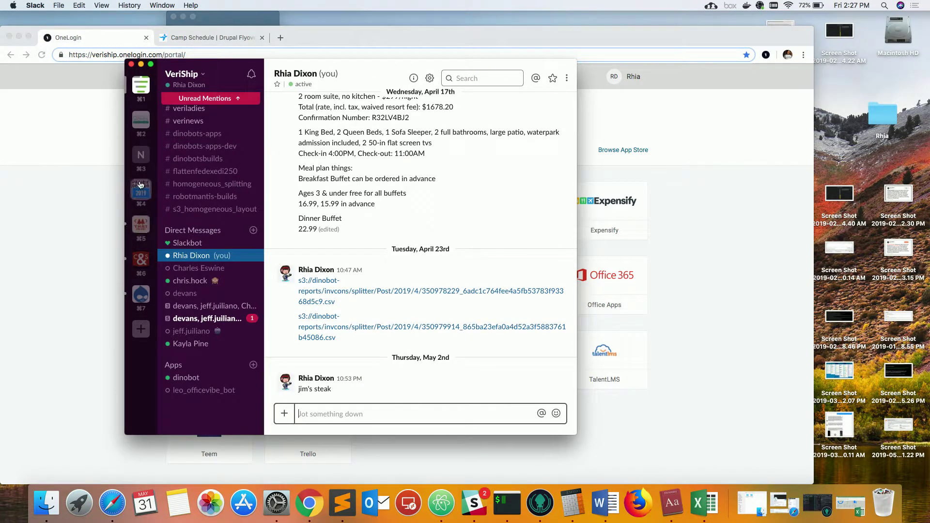
left_click(147, 302)
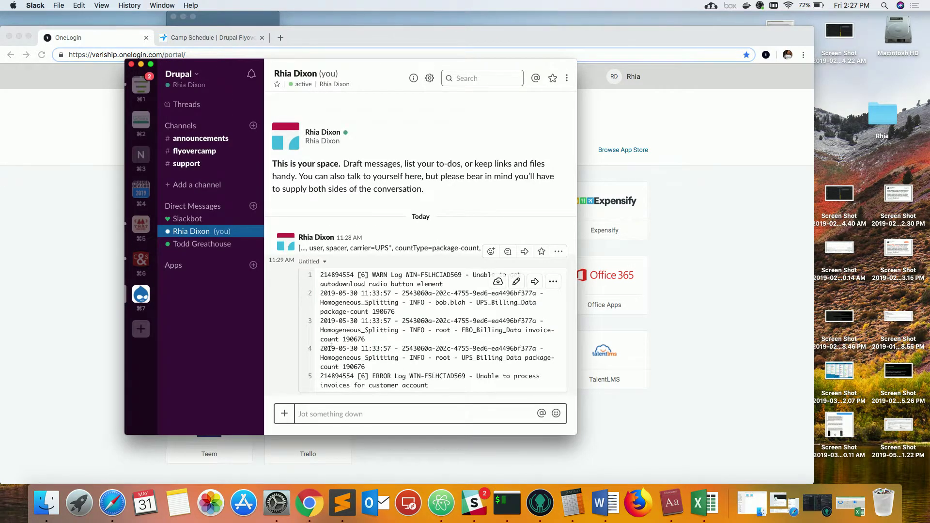
left_click_drag(321, 275, 467, 381)
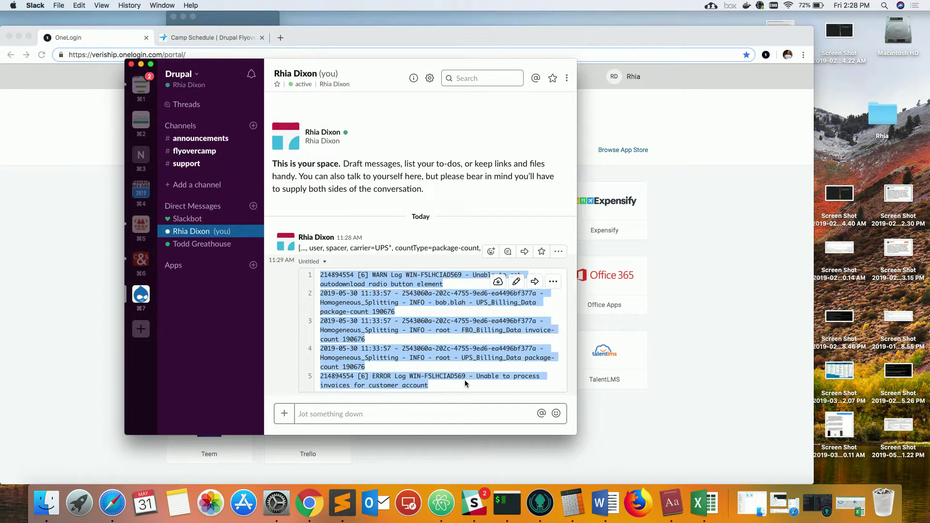
key("ctrl+Right")
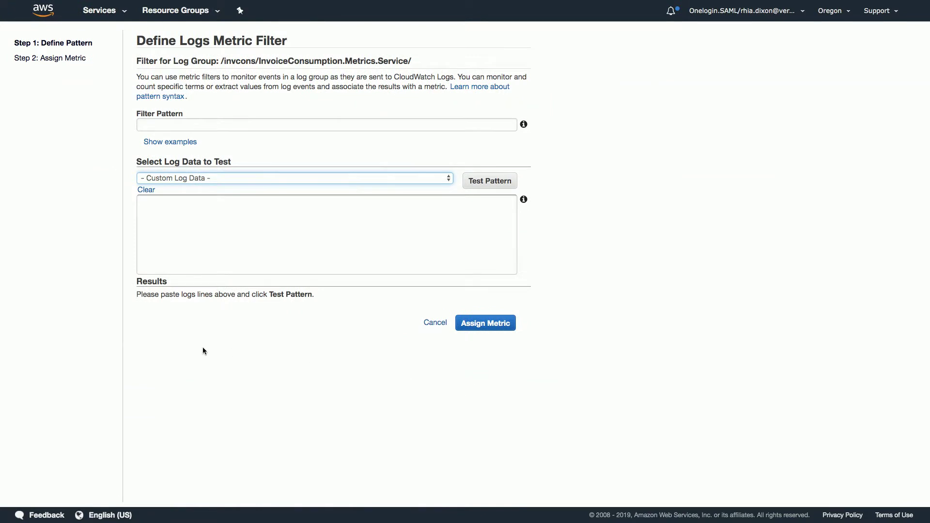
Paste the five log lines as test data, test the 'autodownload' pattern, and show its single match.
left_click(260, 224)
key("super+v")
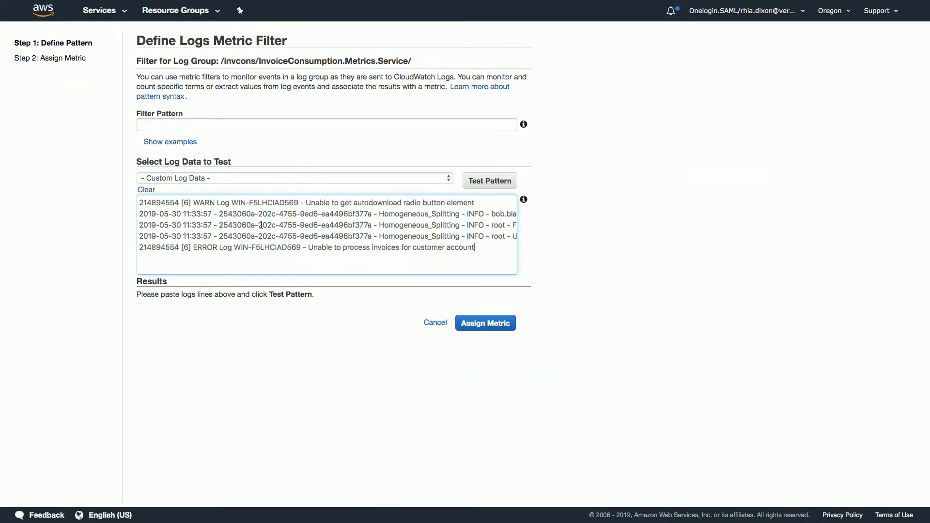
left_click(207, 126)
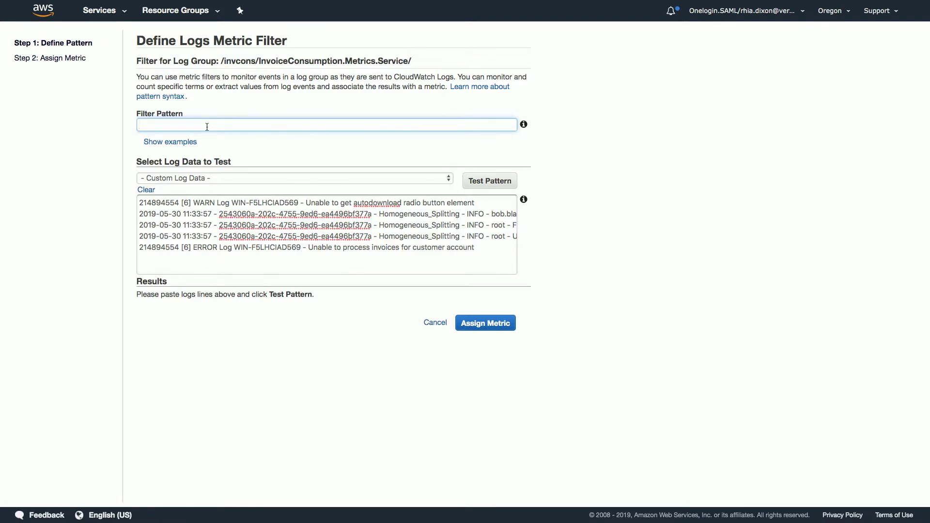
type("aun")
type("down")
left_click(501, 183)
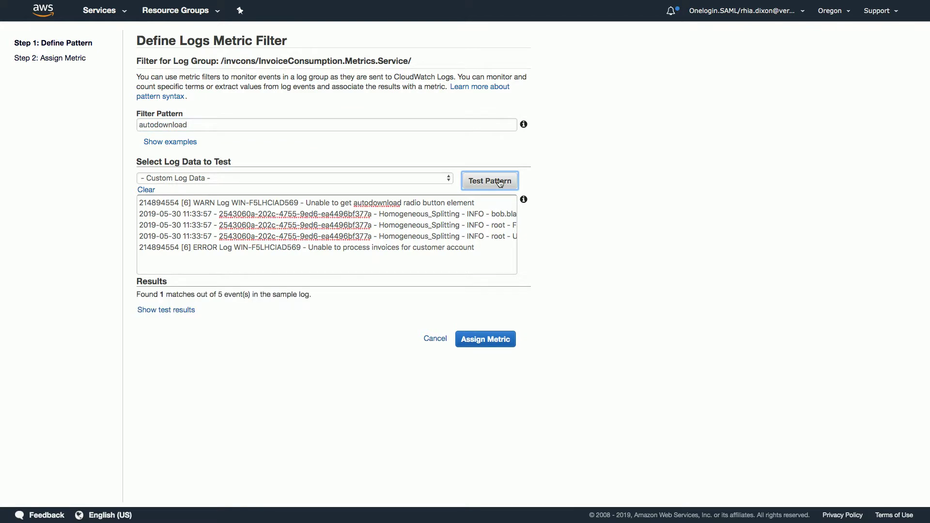
left_click(165, 310)
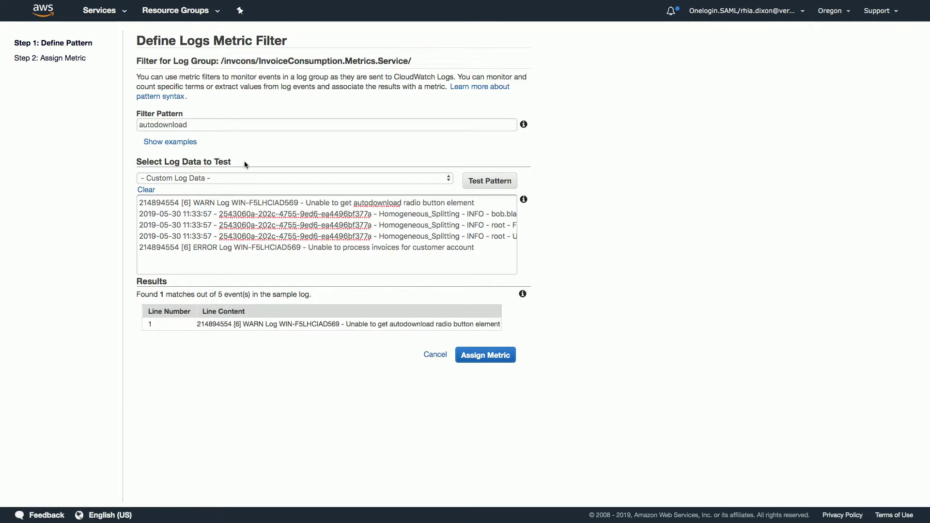
key("ctrl+plus")
key("ctrl+plus")
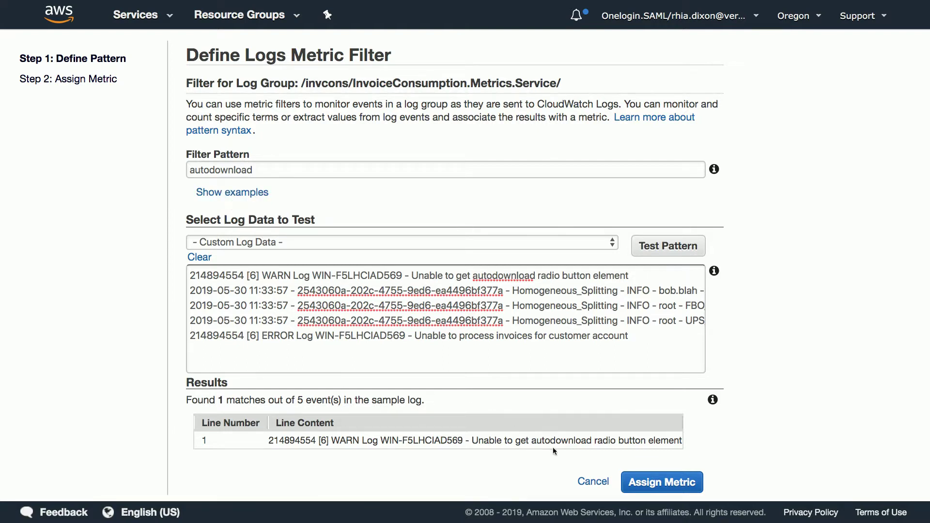
Change the filter pattern to 'Unable to get autodownload' and retest it against the sample logs.
left_click(280, 162)
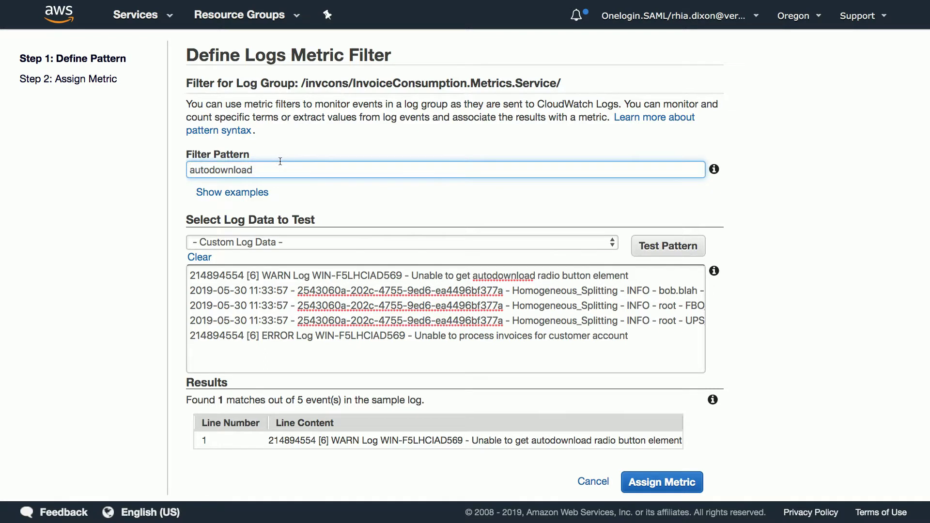
double_click(219, 177)
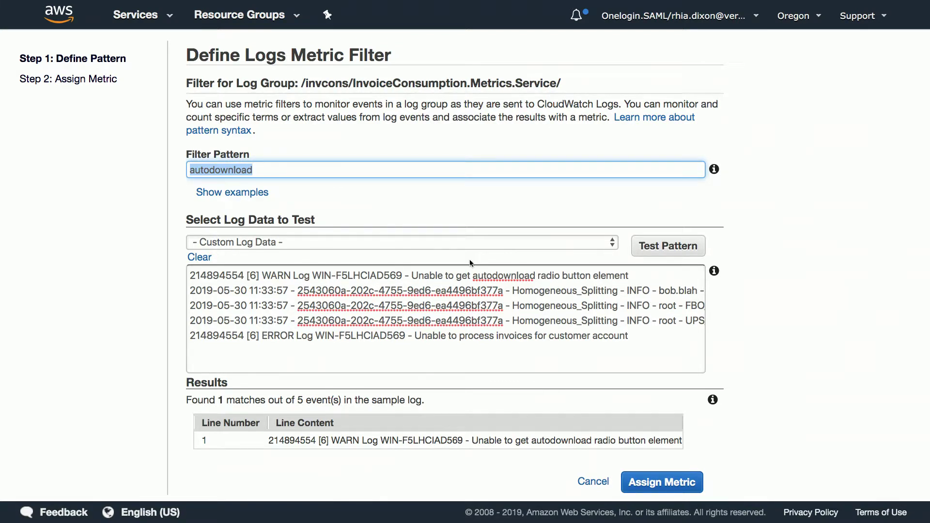
type("Unable")
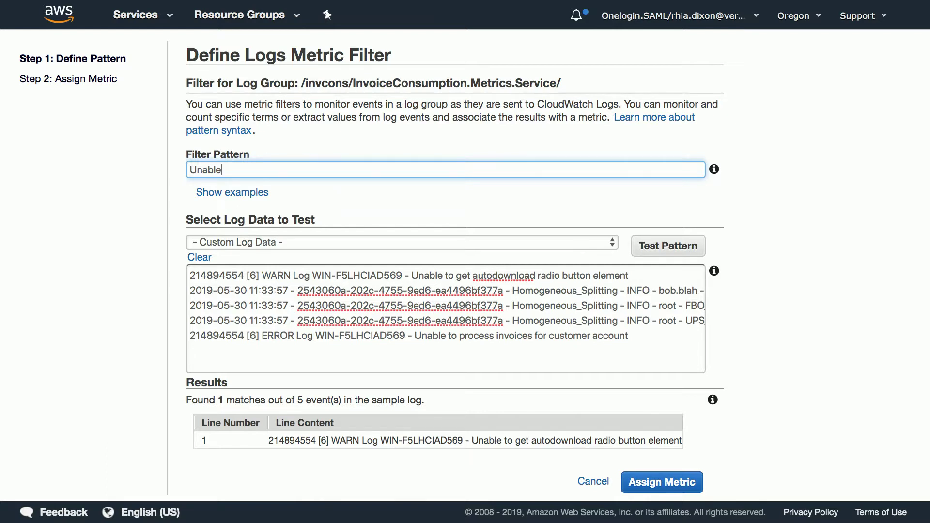
type("to get autodownload")
left_click(654, 252)
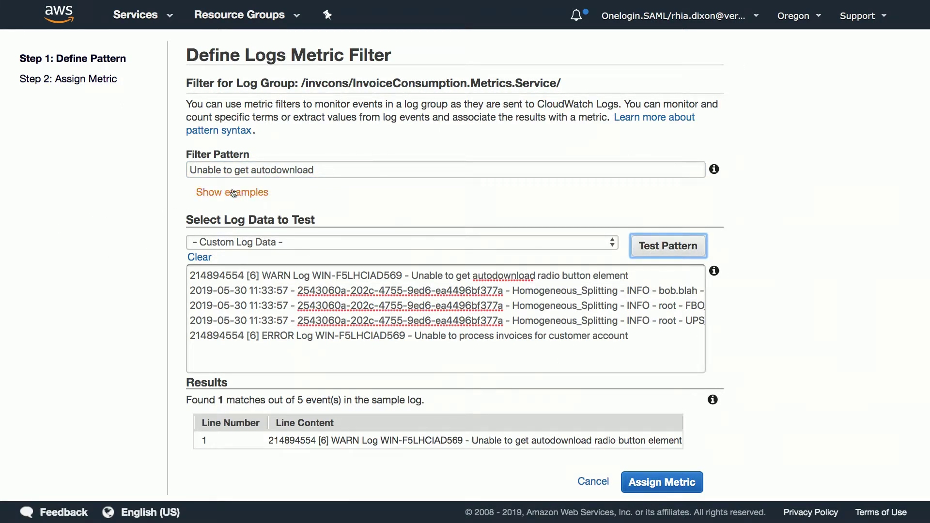
left_click(314, 172)
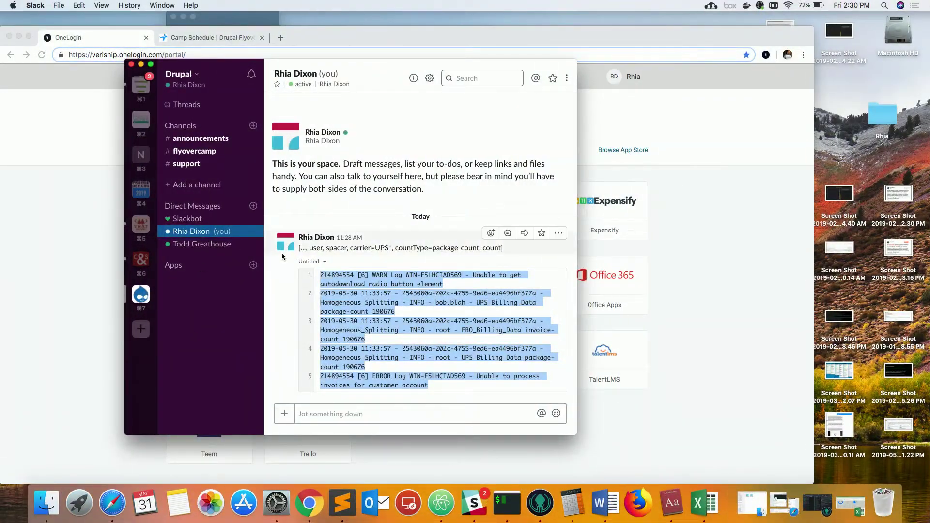
Select the space-delimited UPS package-count filter pattern line in the Slack note.
left_click_drag(299, 247, 502, 249)
key("ctrl+c")
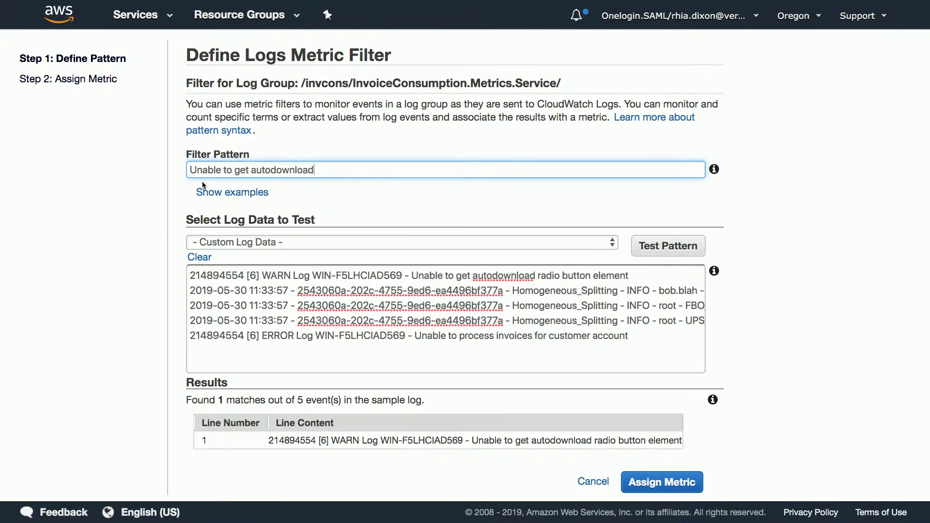
Paste the UPS package-count pattern over the filter and test it, matching lines 2 and 4.
key("ctrl+a")
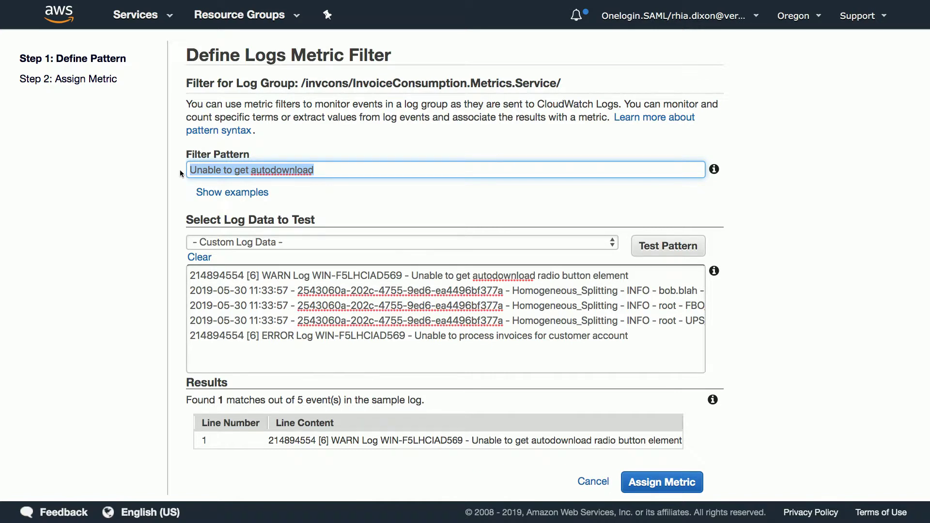
key("ctrl+v")
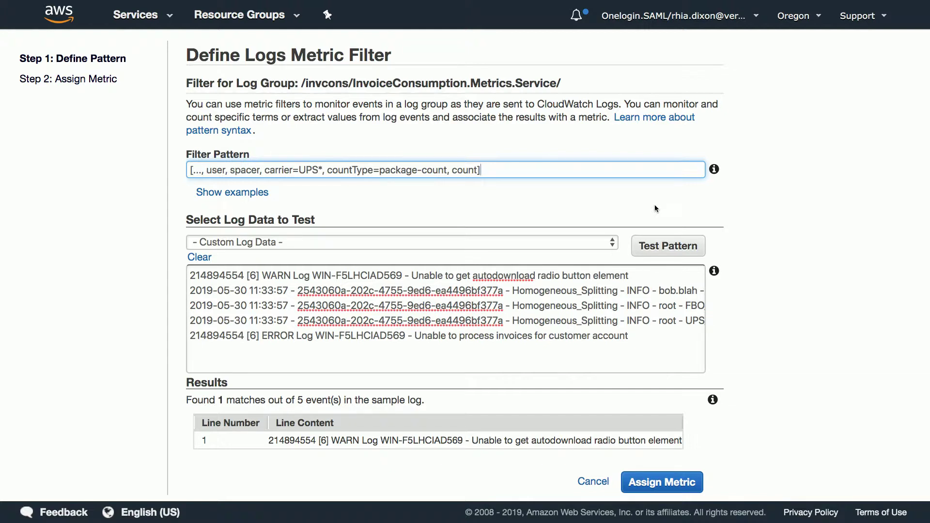
scroll(671, 296, "right", 5)
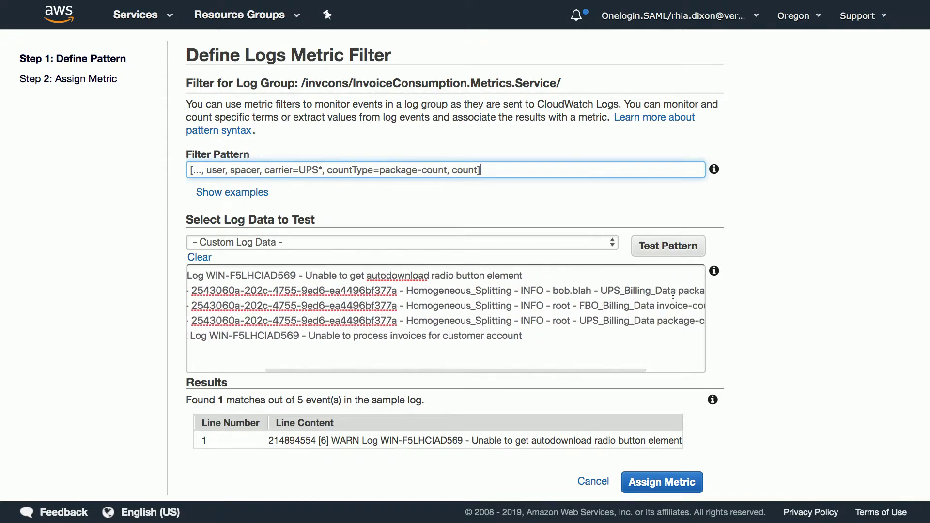
left_click(678, 256)
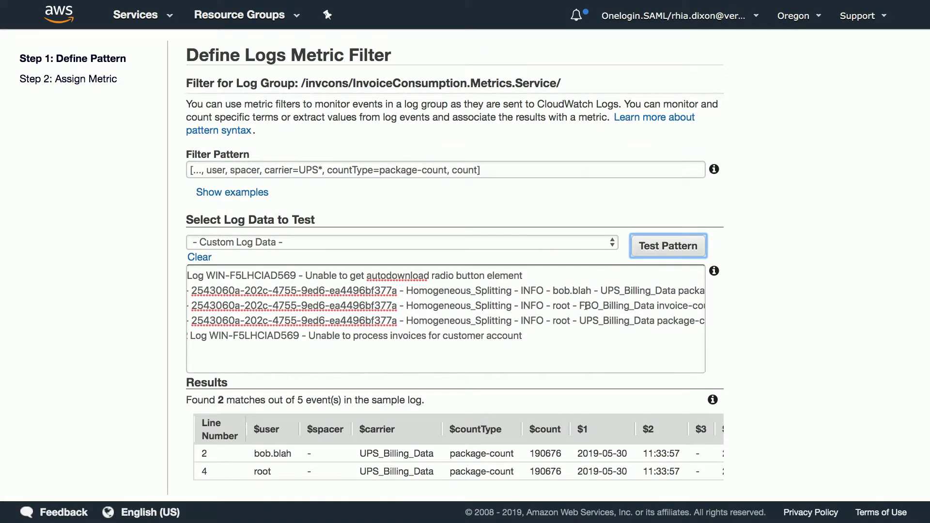
scroll(586, 306, "down", 2)
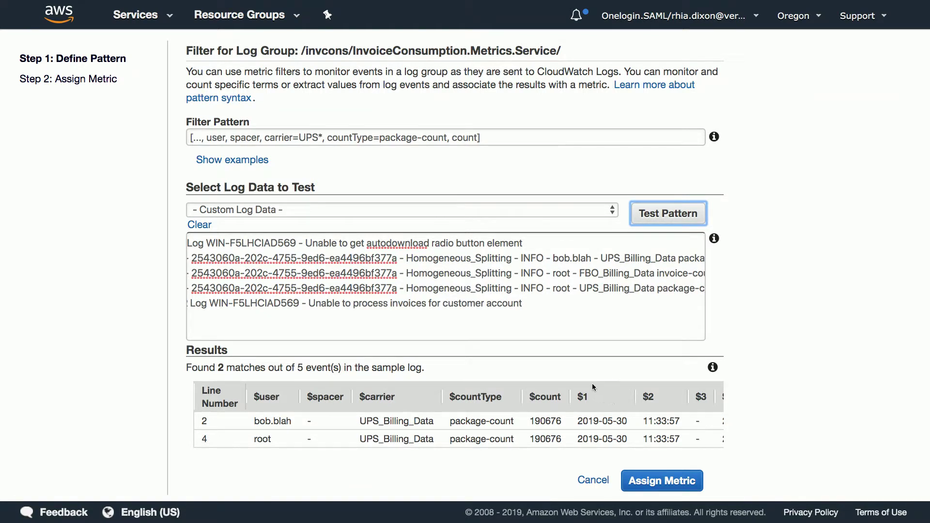
mouse_move(548, 448)
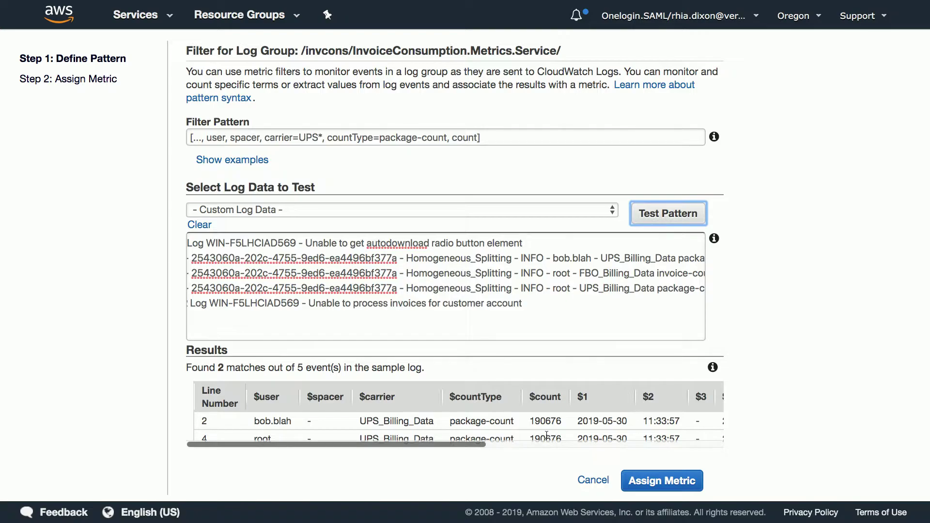
Go to Grafana's Data Ingestion Graphs dashboard, expand Homogeneous Metrics, and scroll through its panels.
key("ctrl+Right")
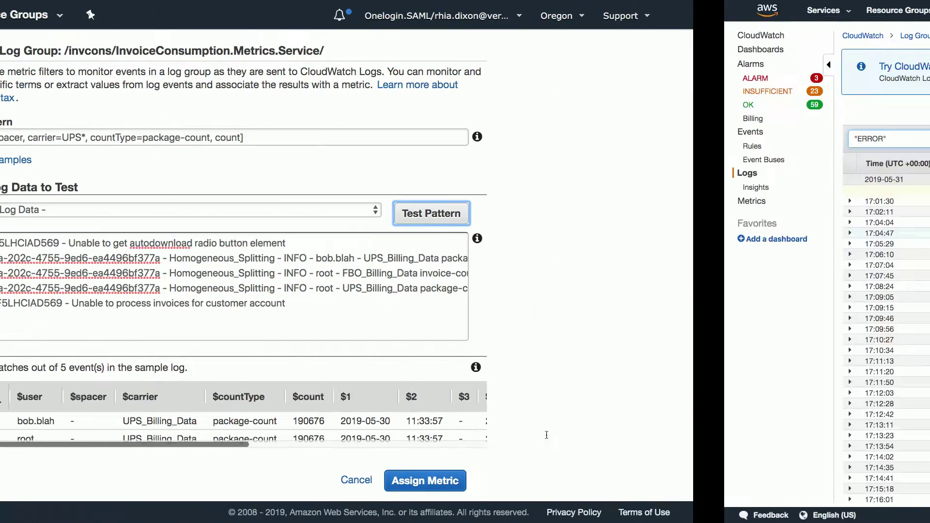
key("ctrl+Right")
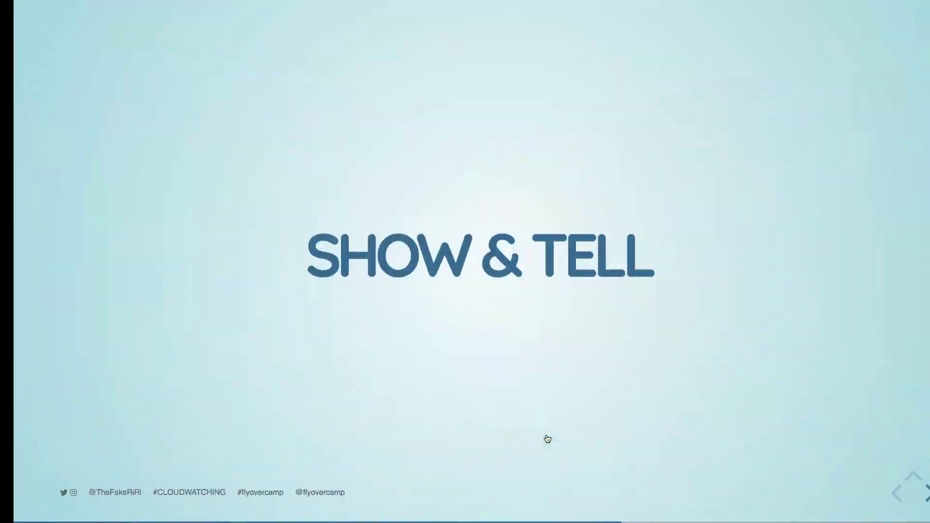
key("ctrl+Right")
scroll(551, 489, "down", 1)
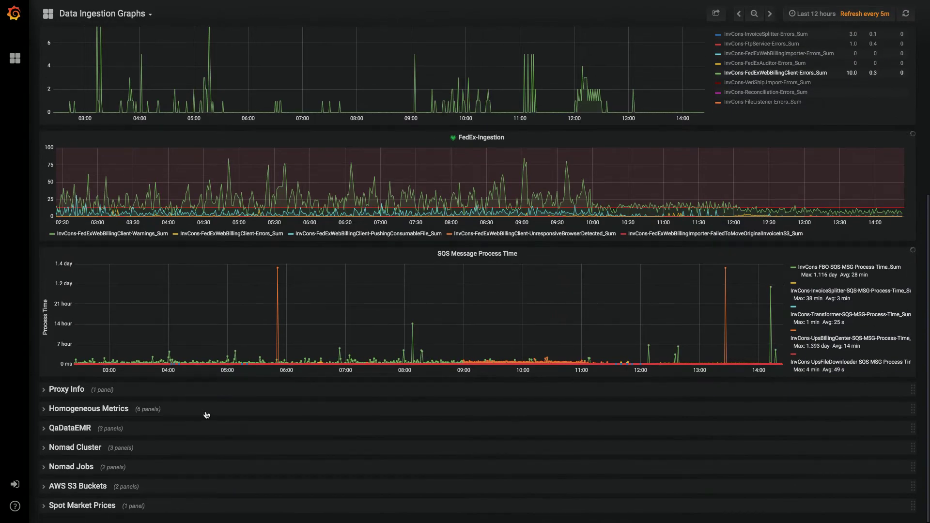
left_click(141, 411)
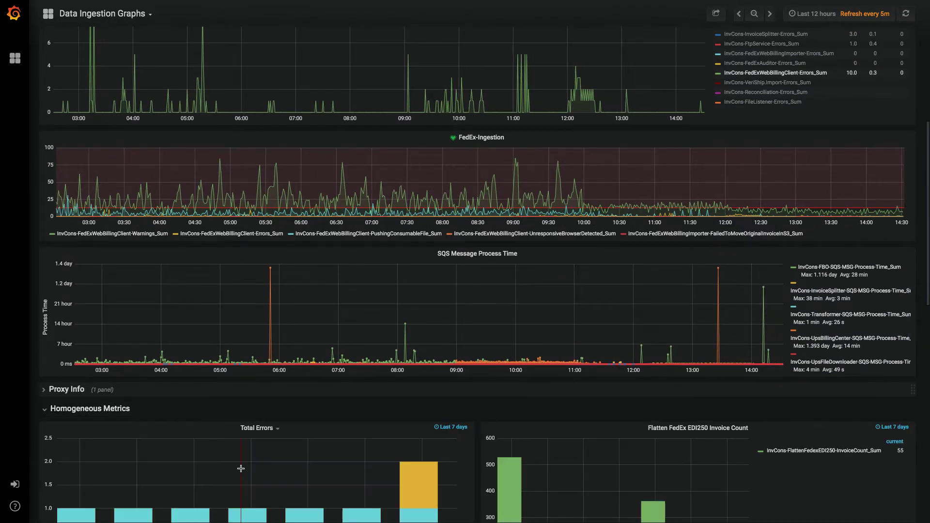
scroll(242, 460, "down", 8)
scroll(250, 401, "down", 1)
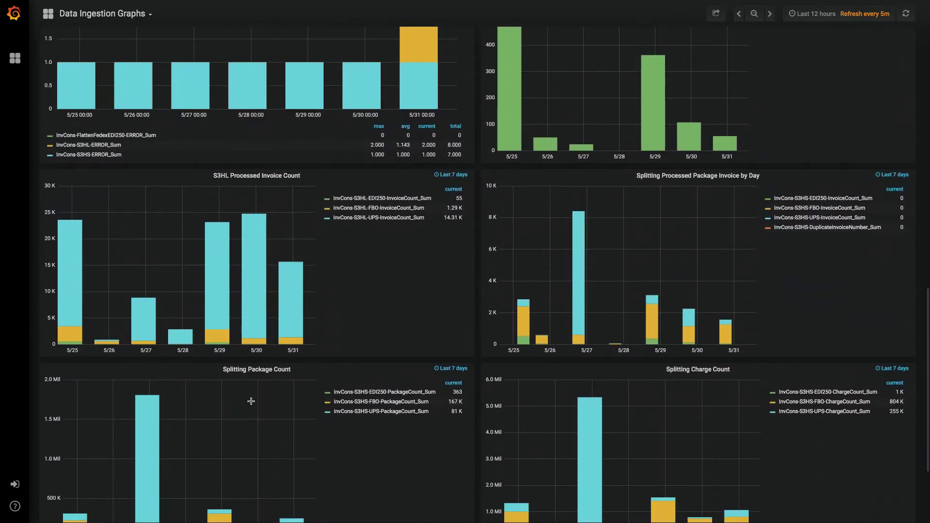
scroll(290, 298, "up", 3)
scroll(290, 297, "down", 5)
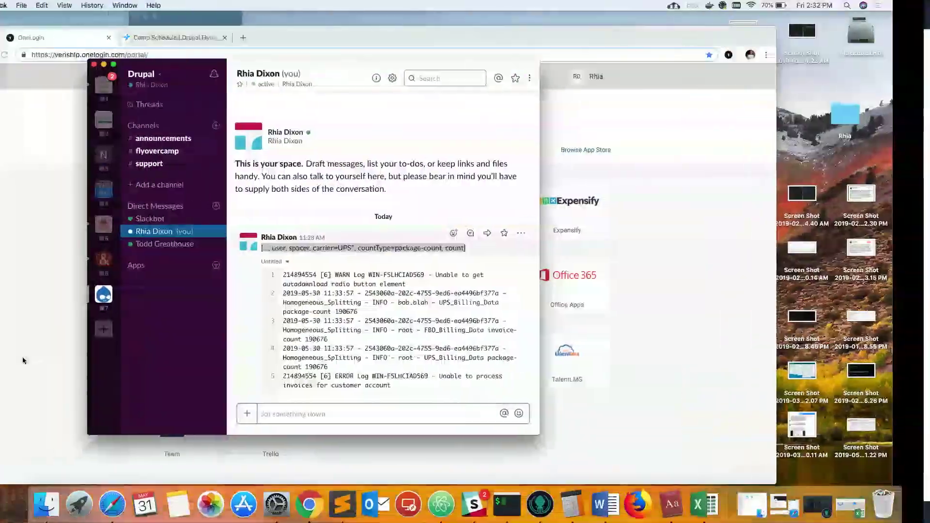
Return to the slideshow and advance from SHOW & TELL to the TERRAFORM METRICS slide.
key("ctrl+Right")
key("ctrl+Right")
key("ctrl+Right")
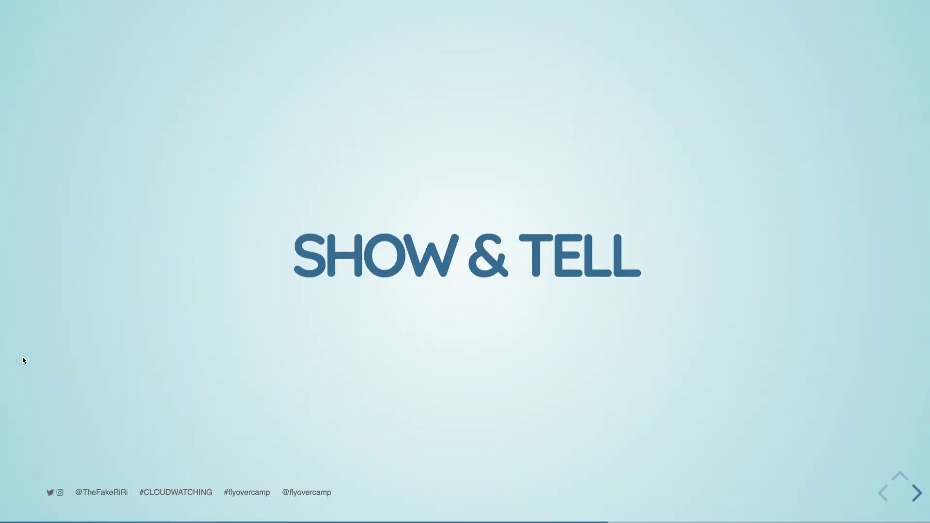
key("Right")
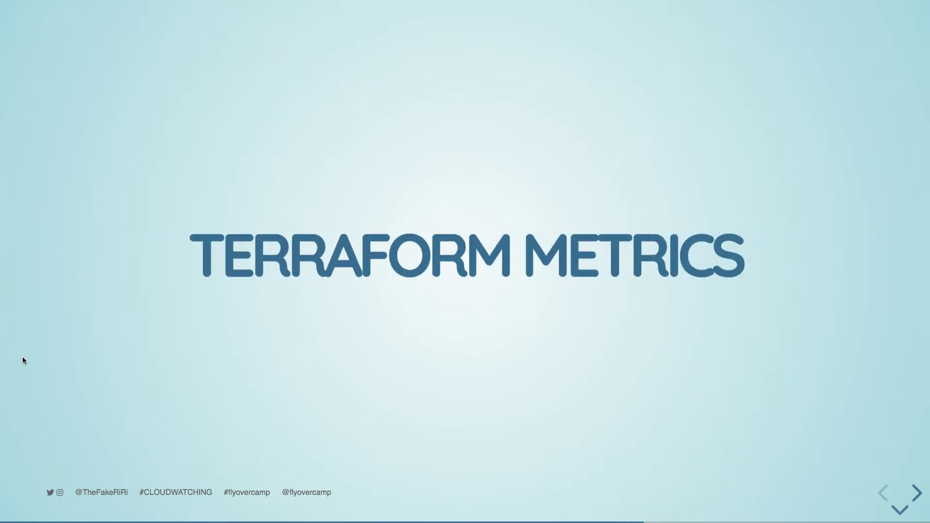